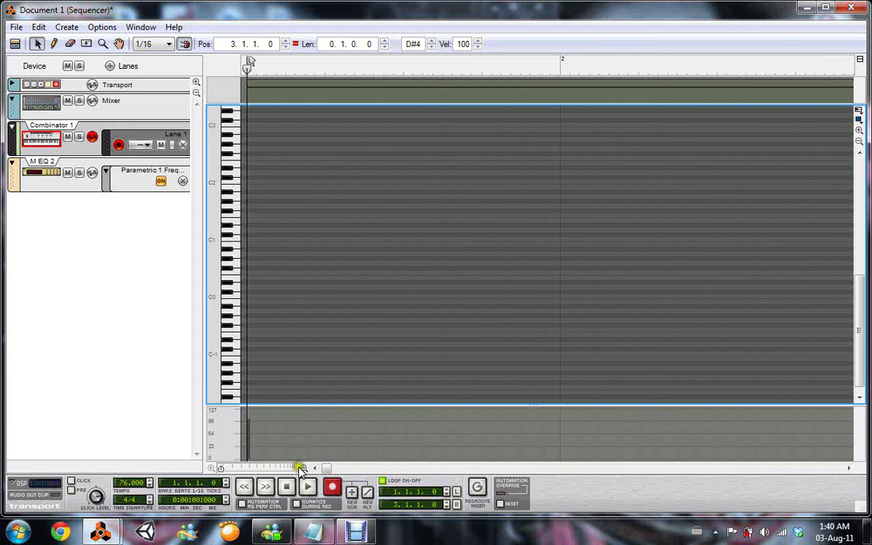
mouse_move(313, 540)
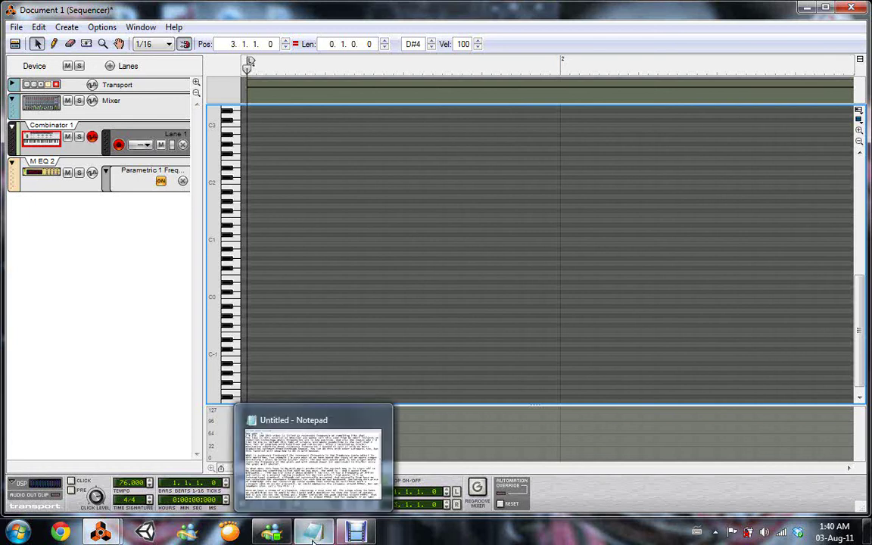
mouse_move(326, 448)
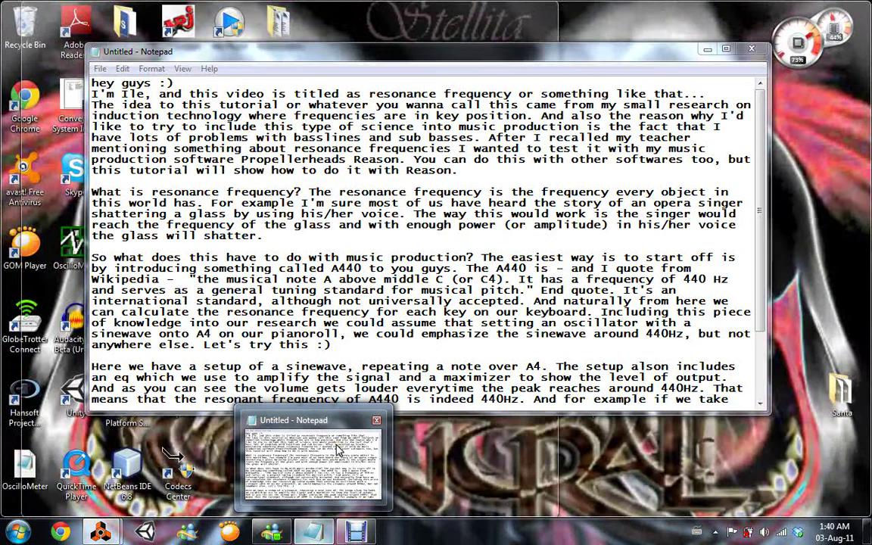
click(331, 451)
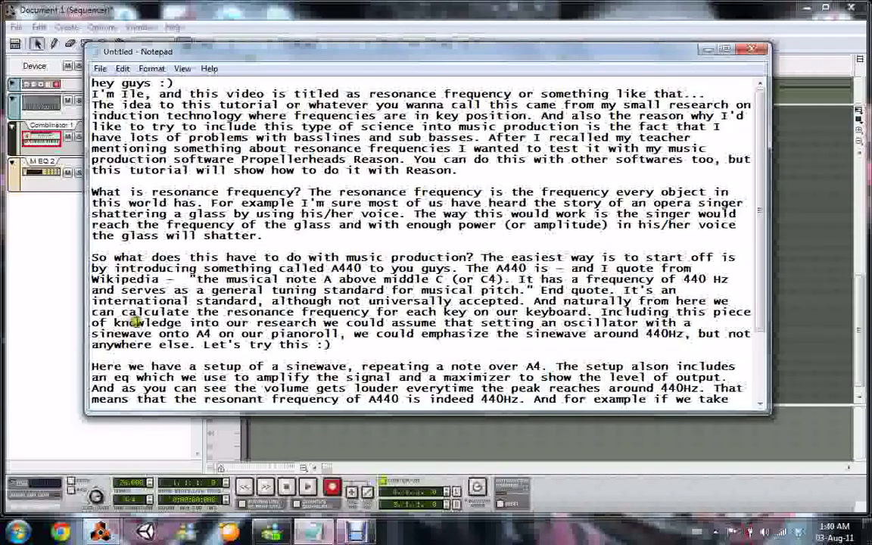
key(ctrl+End)
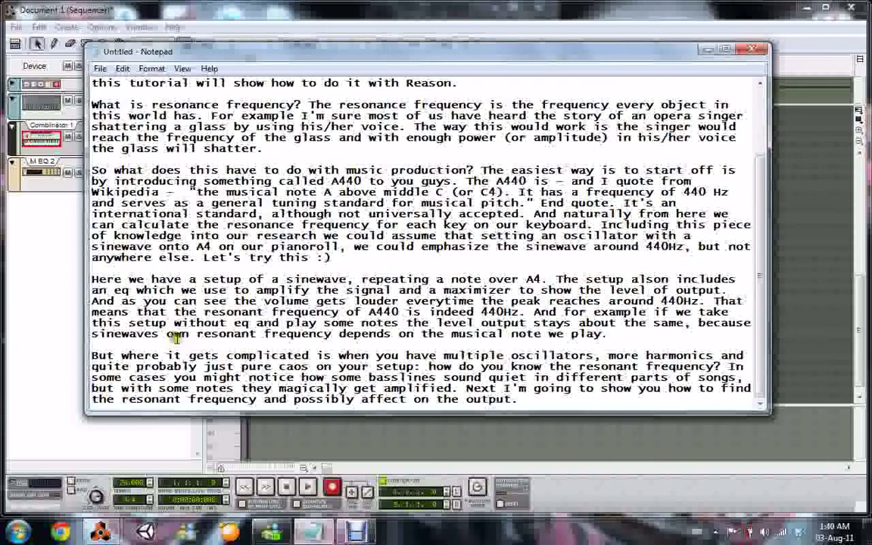
click(426, 14)
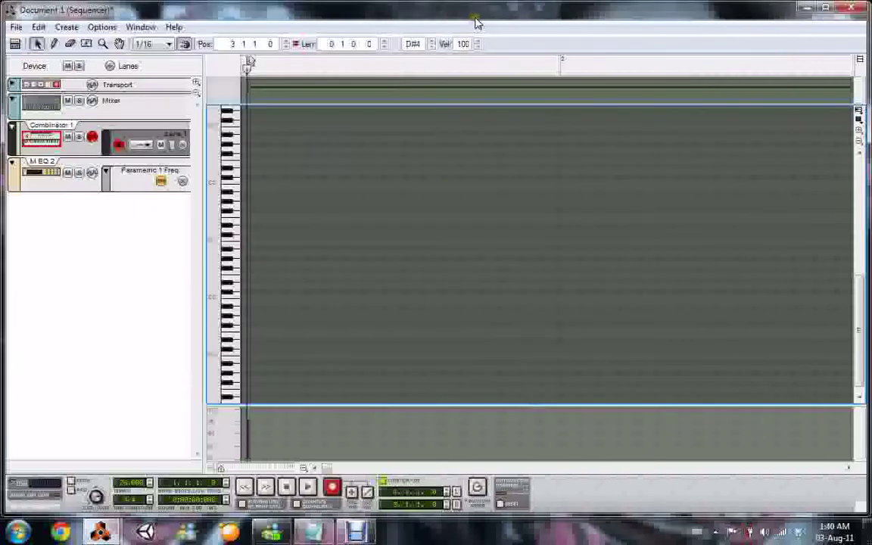
mouse_move(108, 535)
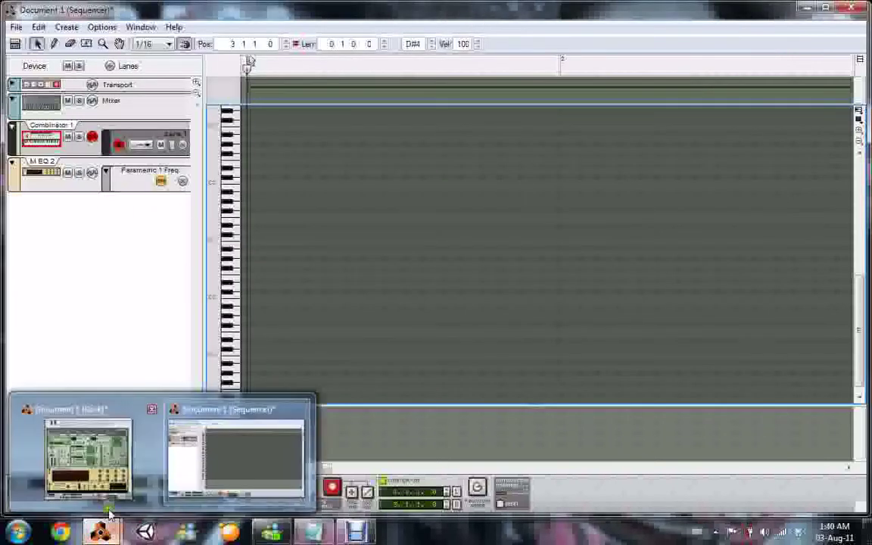
click(82, 448)
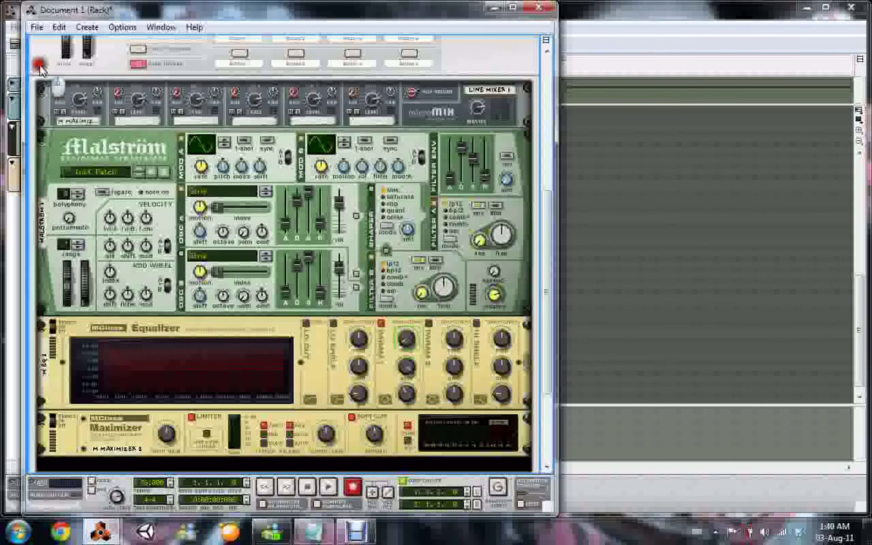
Select the Malström in the rack and drag the Equalizer's parametric band to retune it.
scroll(41, 71, up, 5)
scroll(78, 163, up, 3)
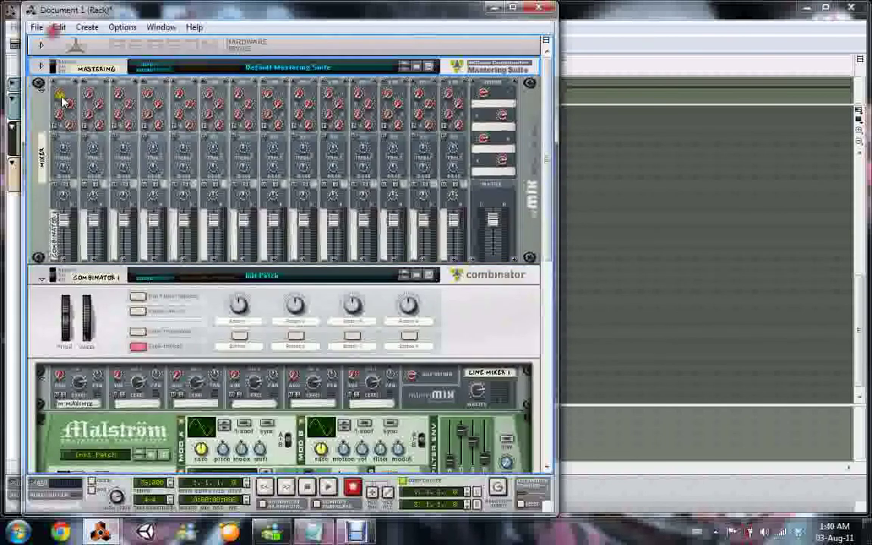
scroll(68, 225, down, 6)
scroll(66, 225, down, 3)
scroll(68, 225, up, 2)
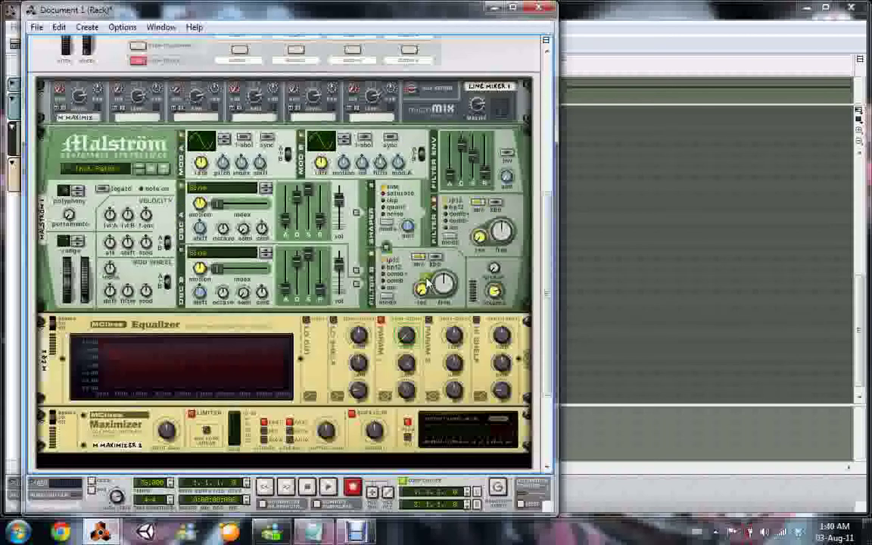
click(454, 215)
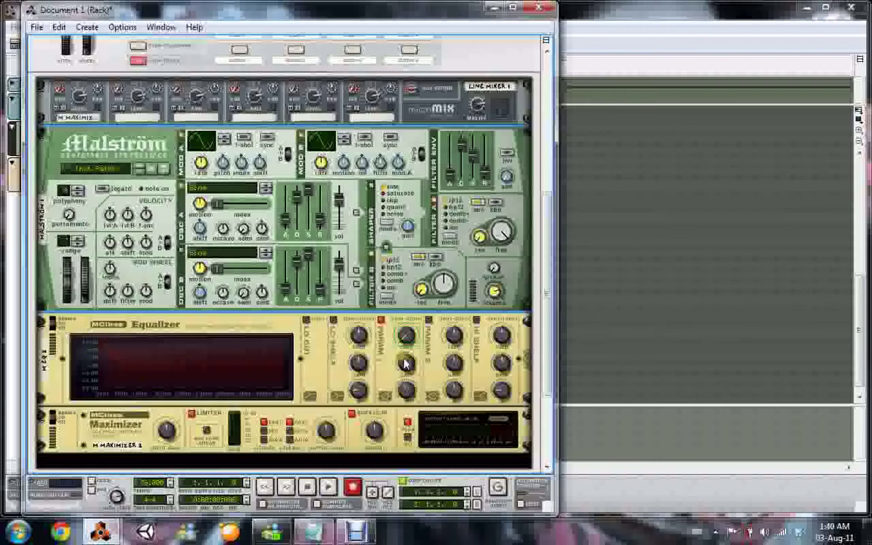
drag(103, 346, 125, 367)
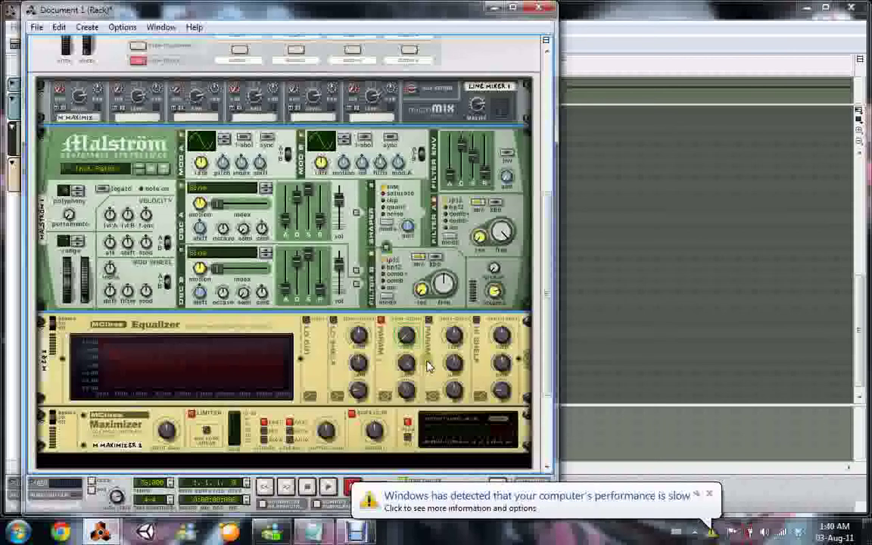
Dismiss the slow-performance notice, stop playback and bring the sequencer back in front.
click(709, 494)
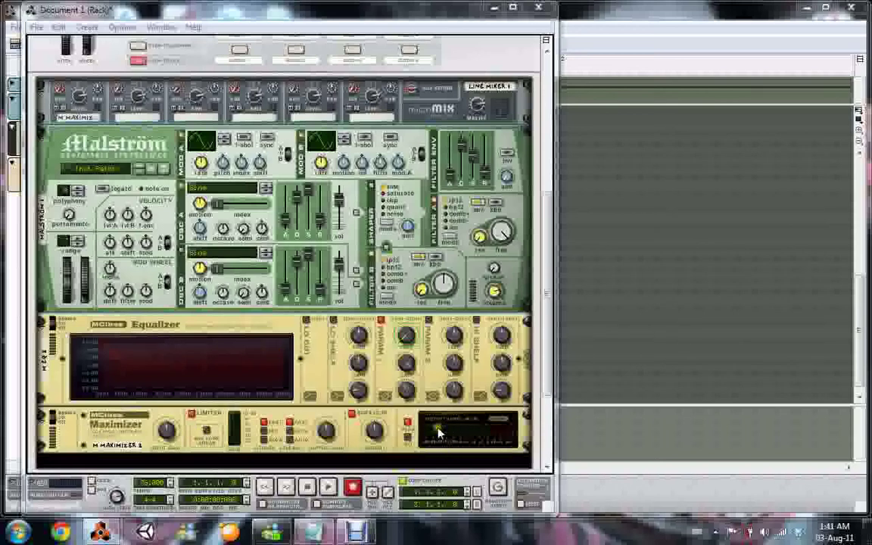
click(308, 487)
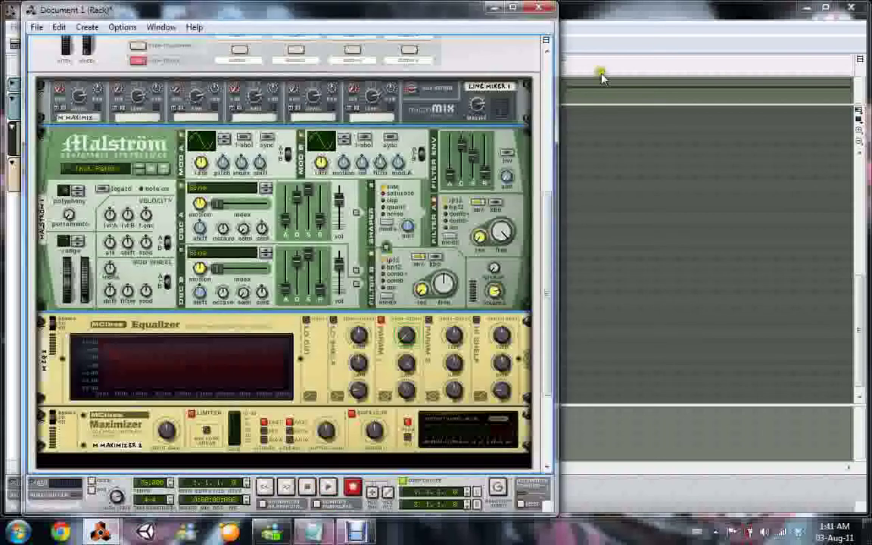
click(610, 40)
Select the two-bar clip, open its long note for editing and audition its pitch.
click(333, 89)
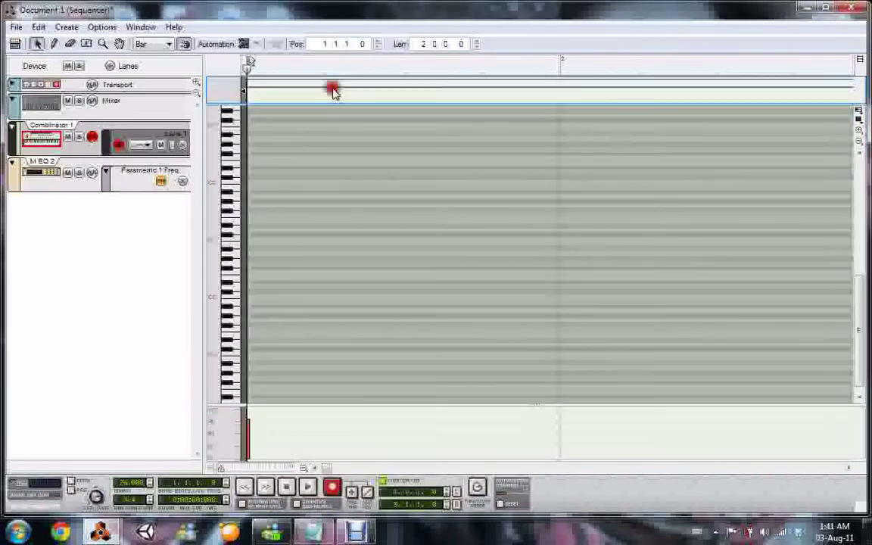
click(341, 234)
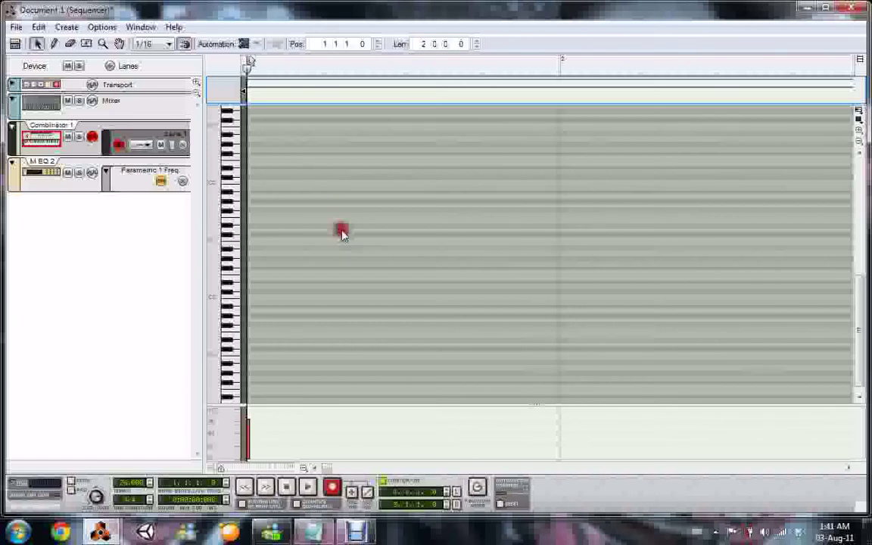
click(235, 206)
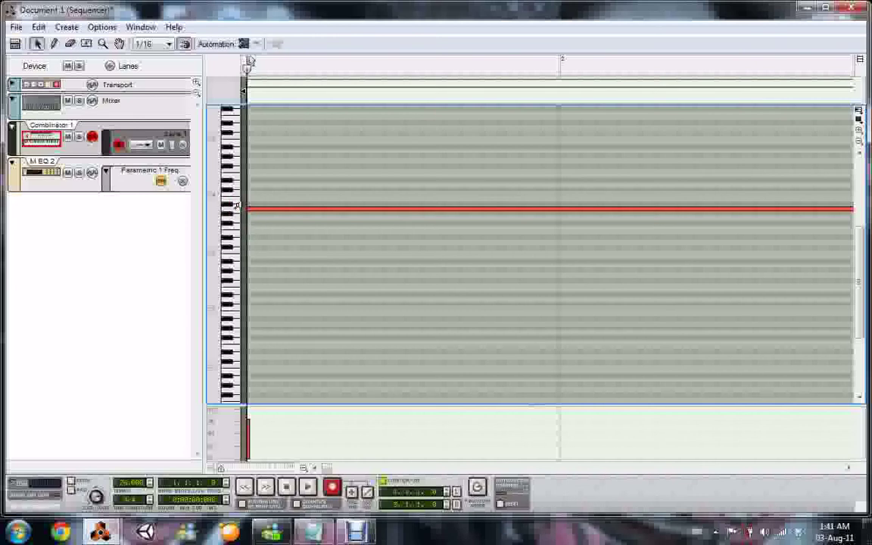
click(101, 532)
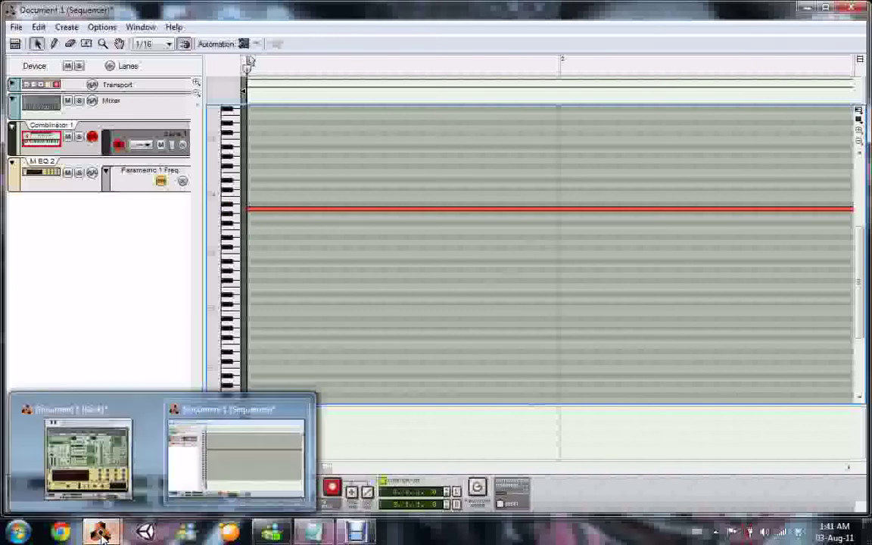
click(106, 484)
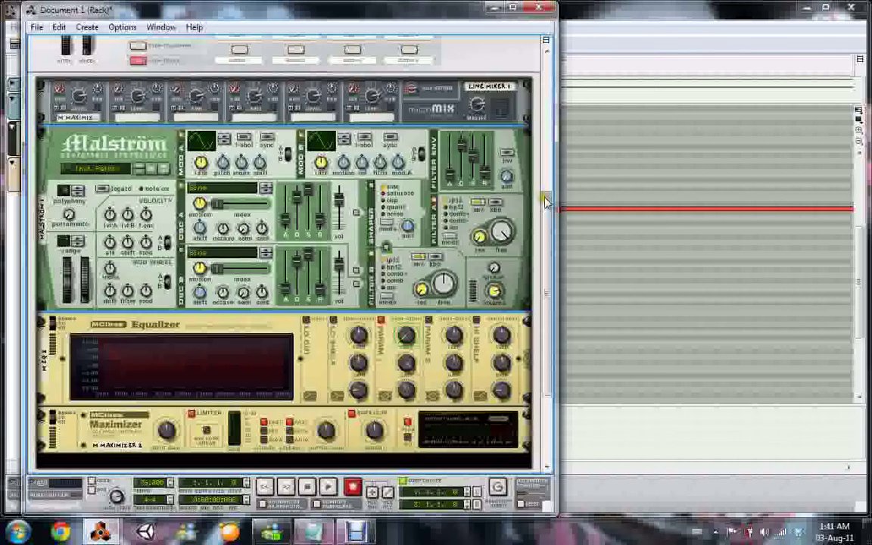
click(605, 47)
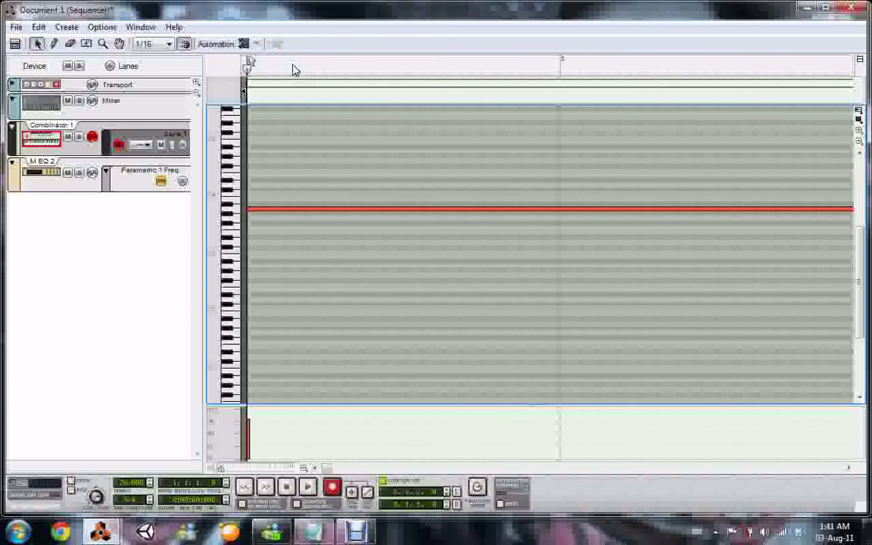
Play the song with the rack in front to watch the Maximizer levels.
key(space)
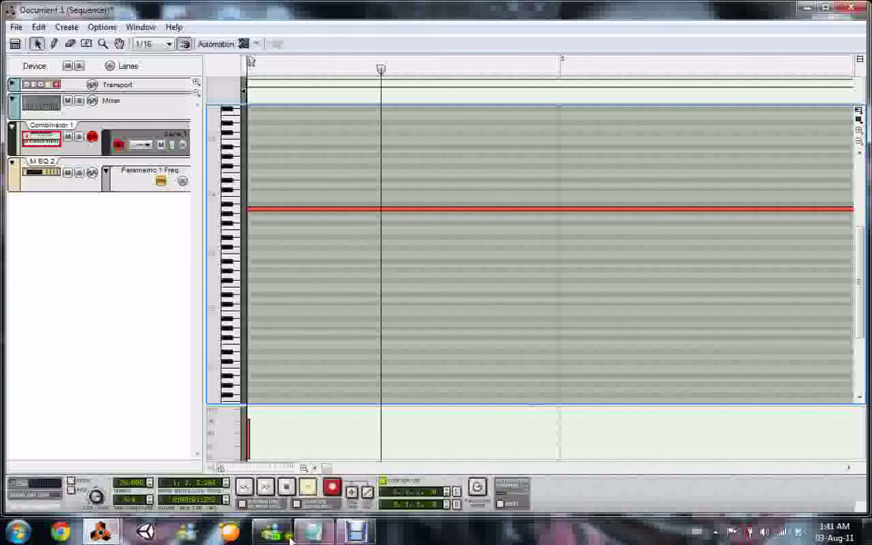
mouse_move(100, 534)
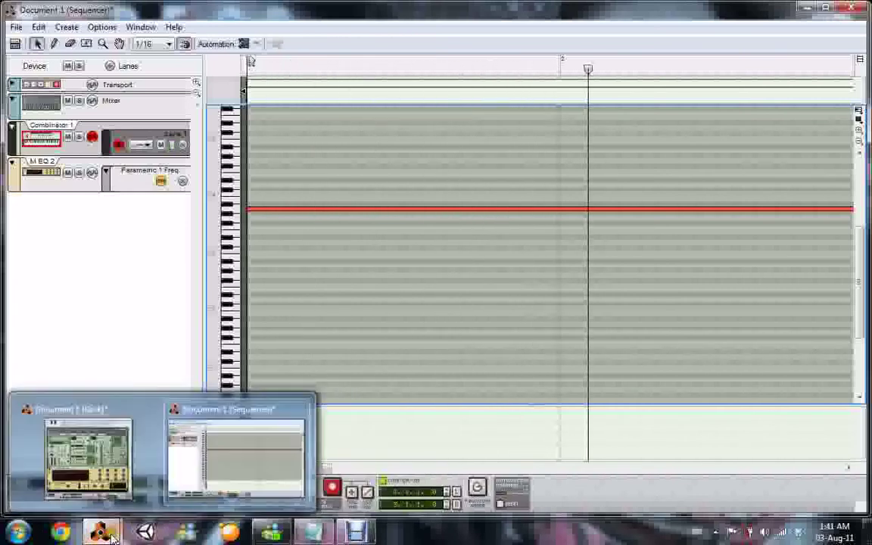
click(108, 483)
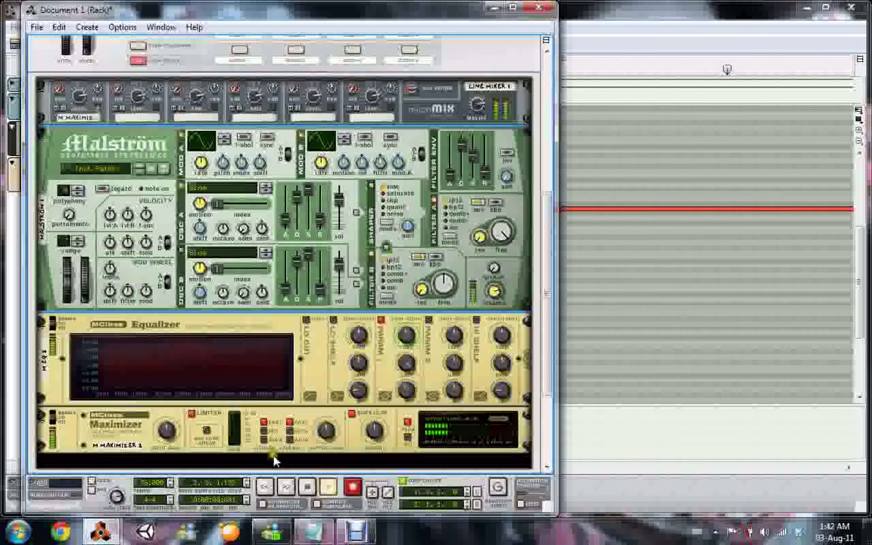
Stop playback and move the song position further along in the sequencer.
click(306, 487)
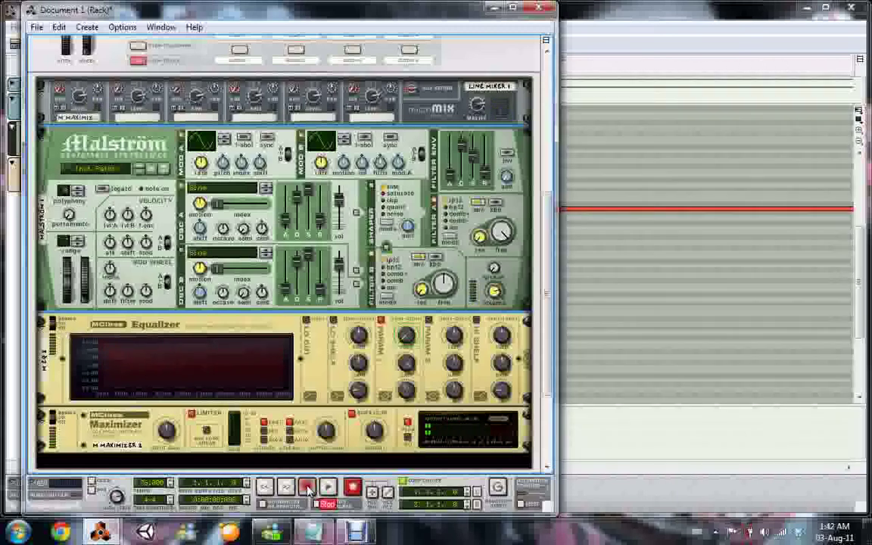
click(660, 20)
mouse_move(744, 66)
mouse_down()
mouse_move(751, 68)
mouse_move(415, 150)
mouse_move(450, 147)
mouse_move(467, 62)
mouse_move(445, 74)
mouse_move(548, 77)
mouse_move(566, 68)
mouse_move(688, 130)
mouse_move(566, 184)
mouse_up()
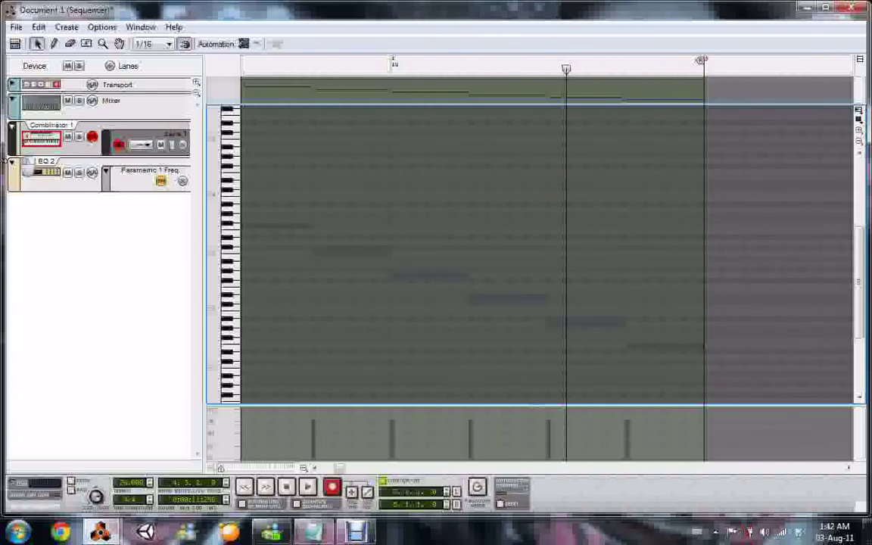
Move the song position to the stepped-note section and bring the Notepad tutorial notes forward.
drag(249, 72, 447, 84)
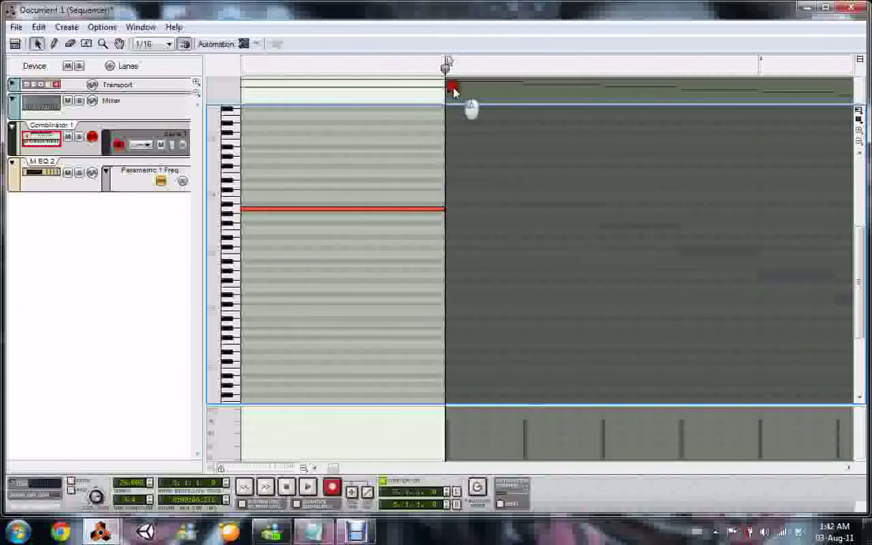
mouse_move(318, 535)
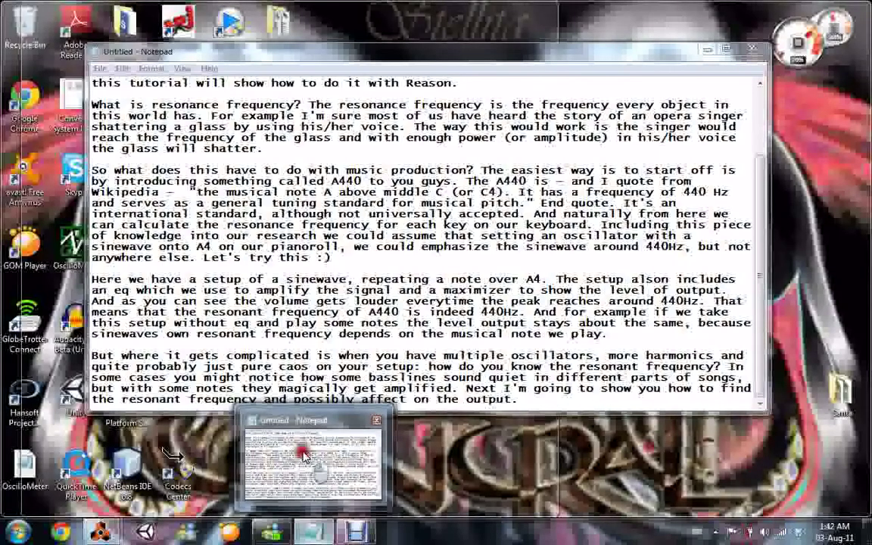
click(303, 454)
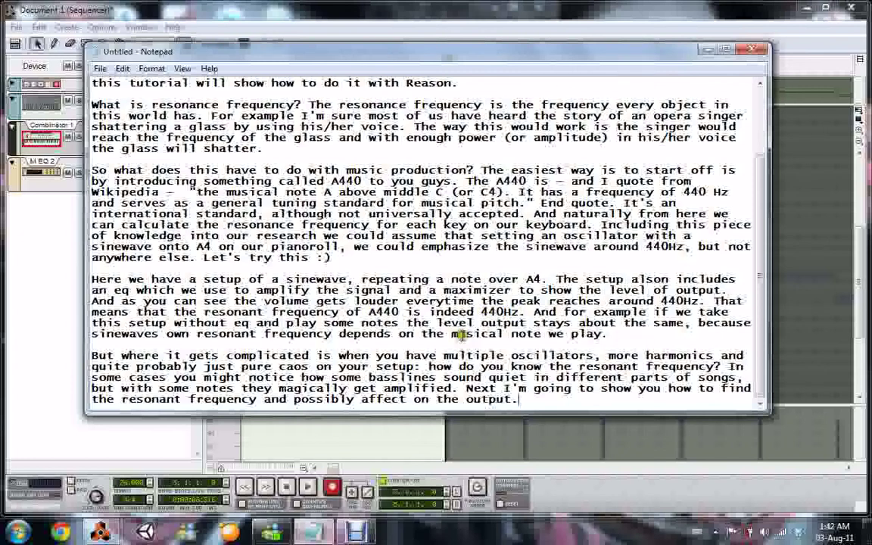
Select the Equalizer device in the rack, then return to the stepped-note sequencer view.
click(511, 6)
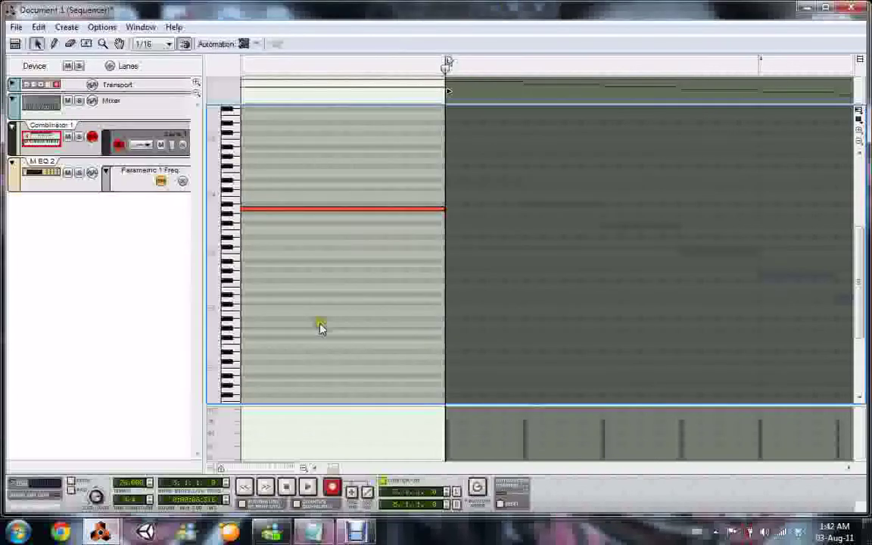
mouse_move(102, 534)
click(82, 458)
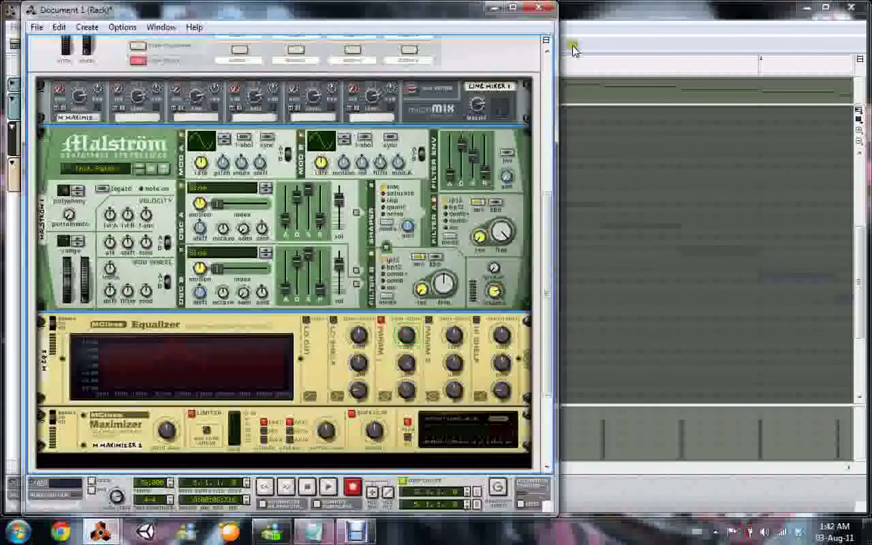
click(53, 324)
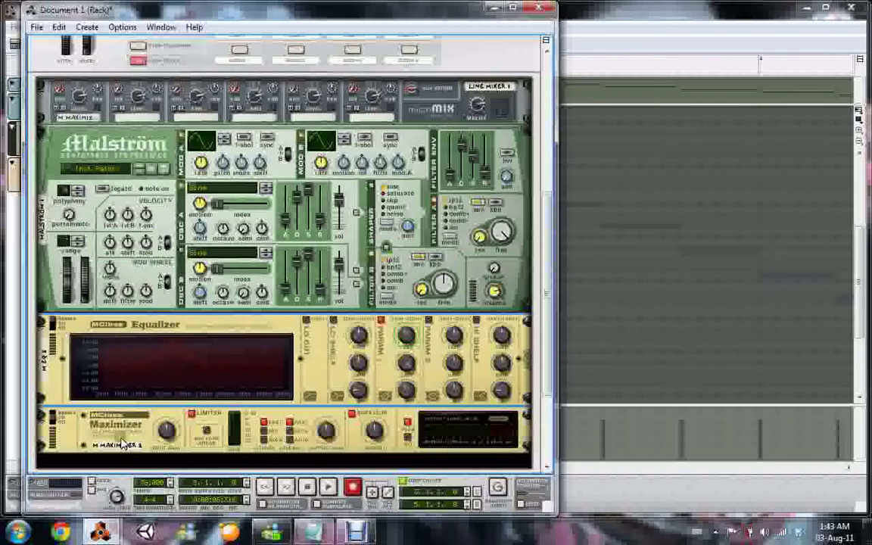
click(609, 37)
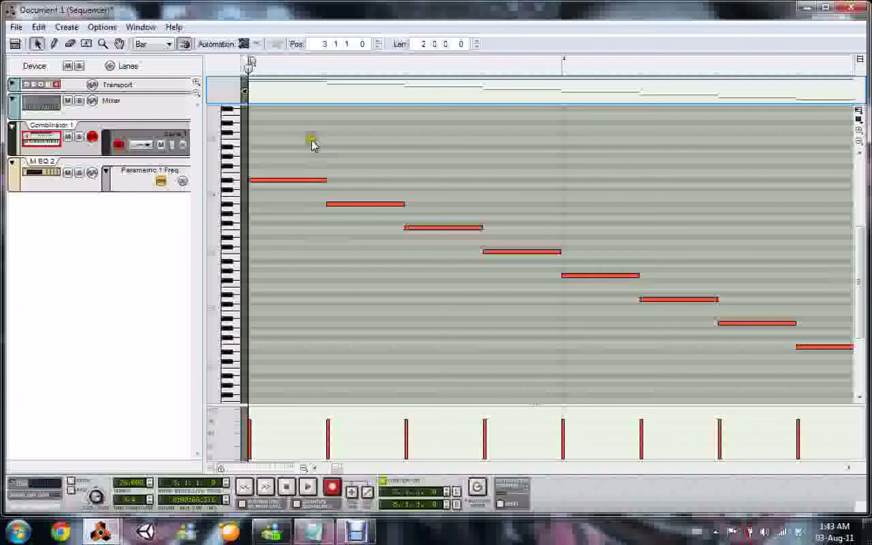
Select the descending notes, move the song position to their start and play them with the rack showing.
drag(299, 134, 375, 328)
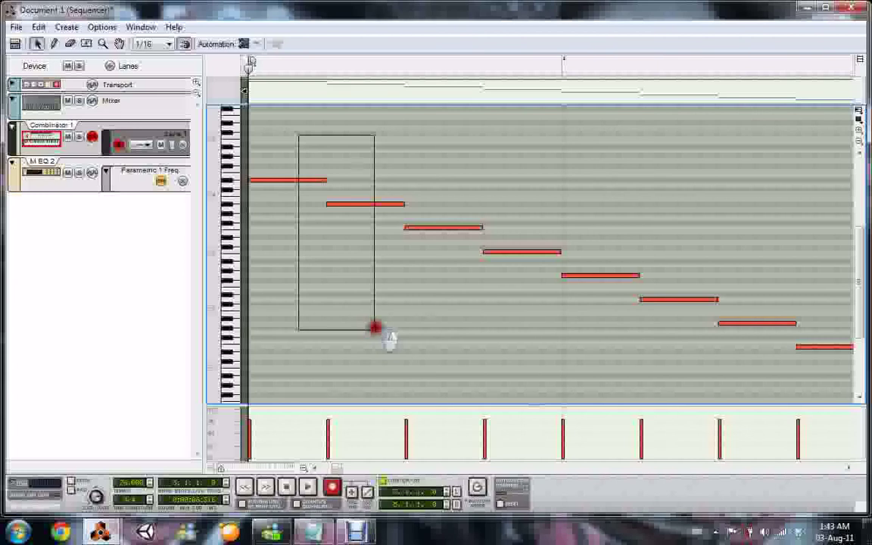
drag(375, 327, 596, 268)
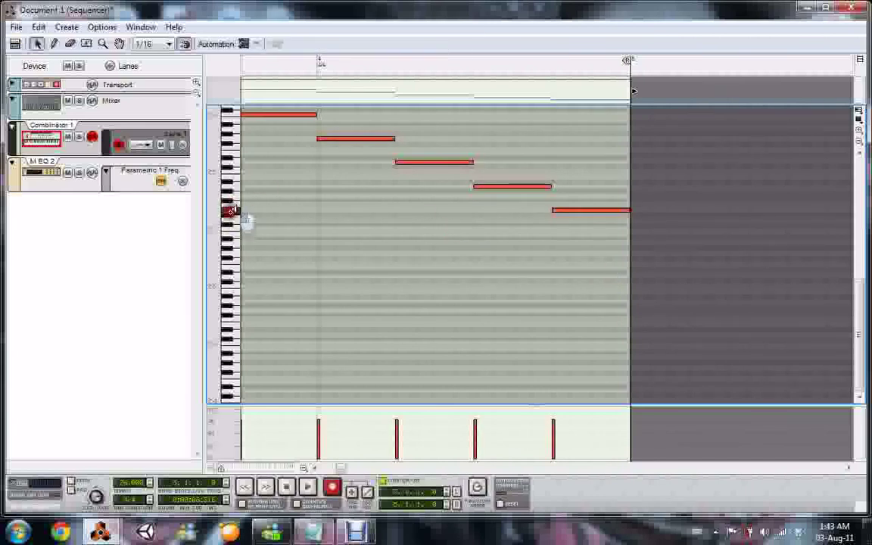
mouse_move(279, 65)
mouse_down()
mouse_move(140, 104)
mouse_move(481, 156)
mouse_move(446, 143)
mouse_up()
scroll(505, 223, up, 3)
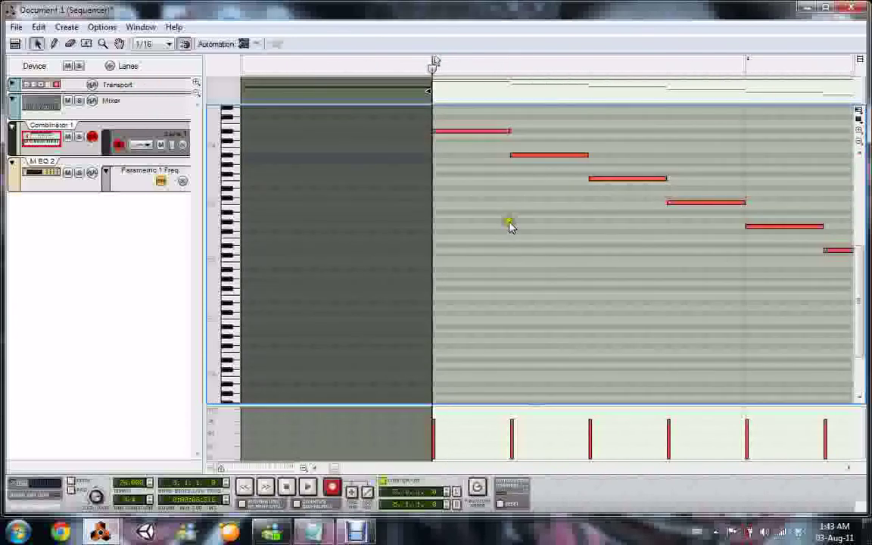
key(space)
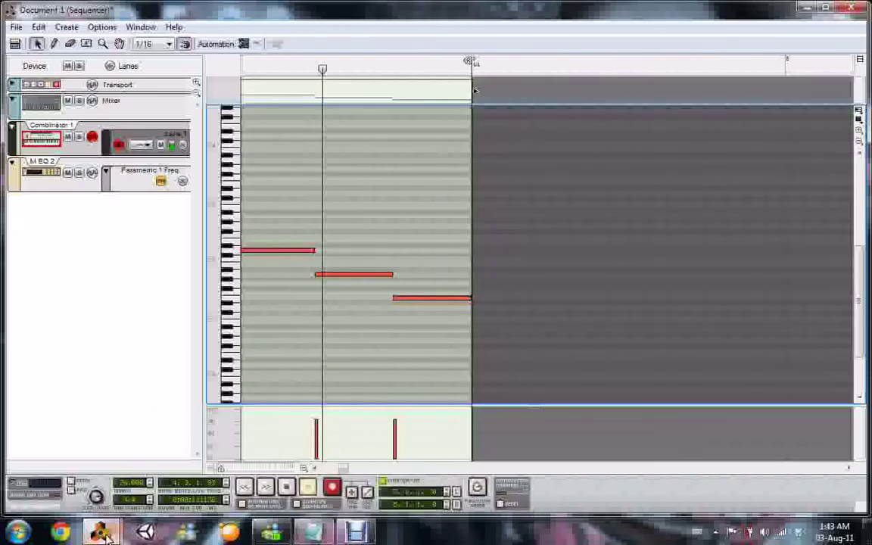
mouse_move(102, 534)
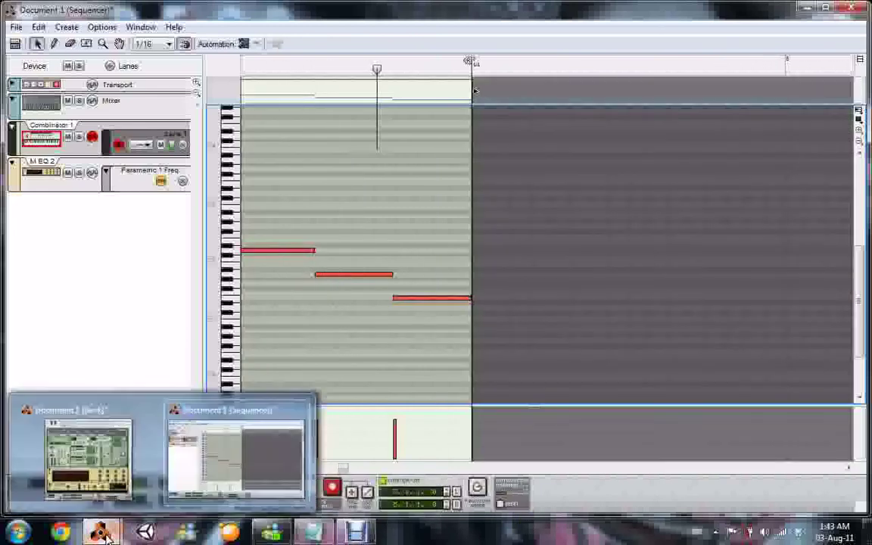
click(88, 458)
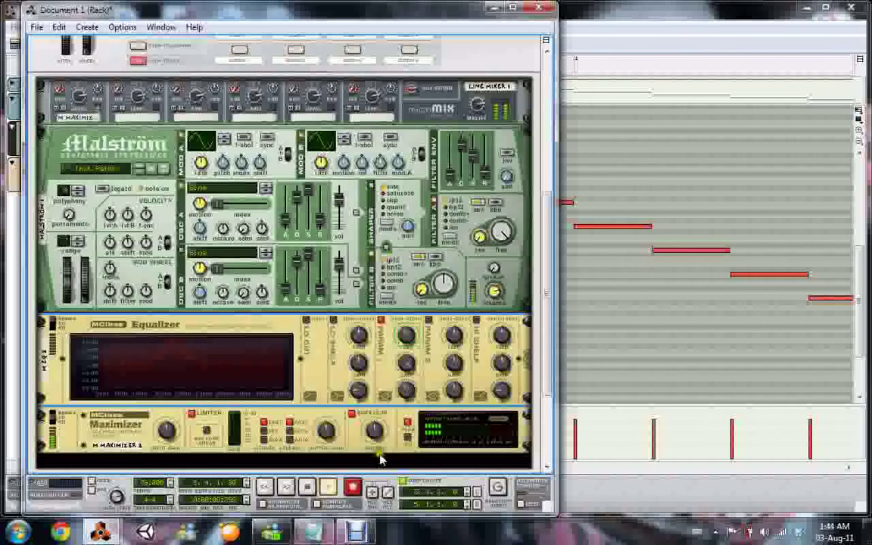
Stop playback and bring the Notepad tutorial text over the rack.
click(310, 489)
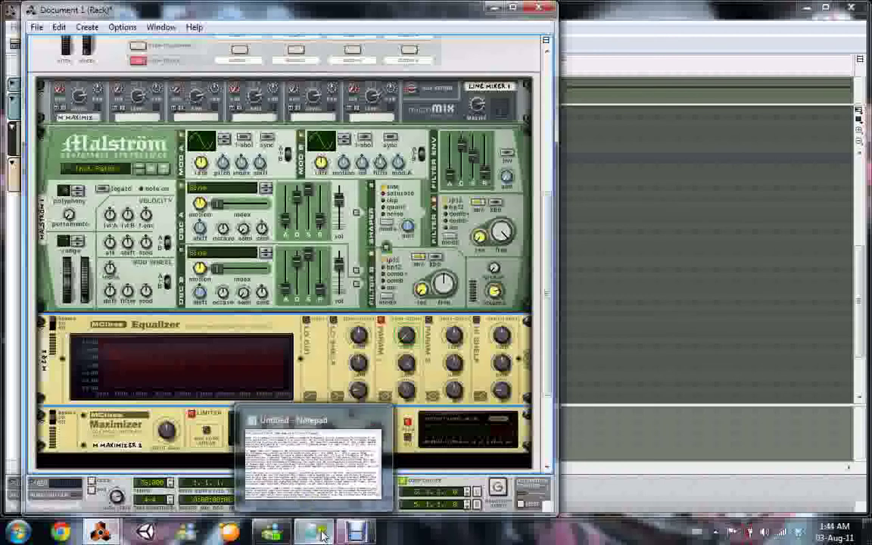
click(357, 529)
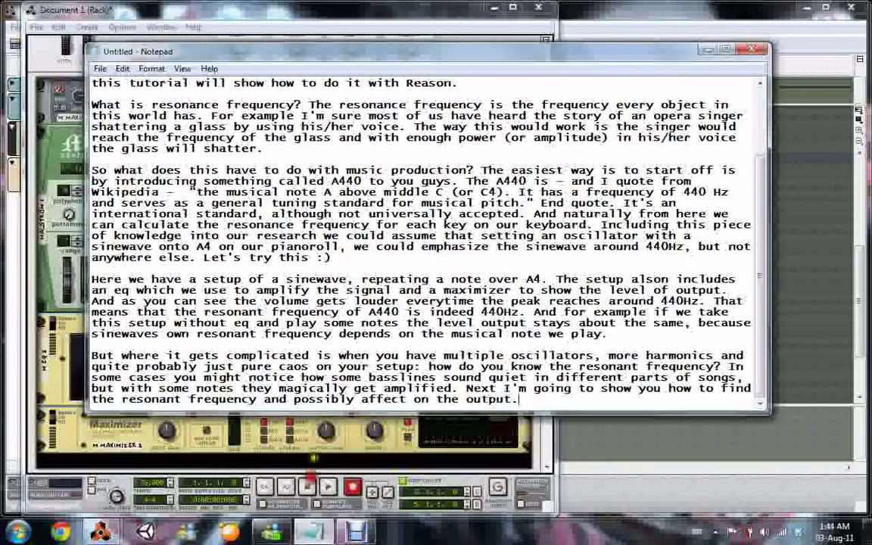
Bring Reason forward and scroll the dirtyBASS rack from the Thor to the Equalizer, Compressor and Maximizer.
click(362, 13)
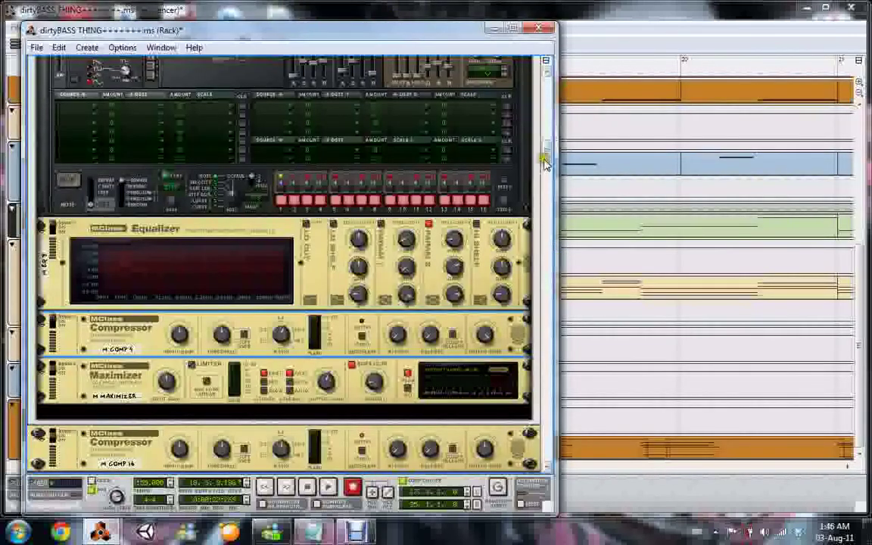
drag(546, 156, 548, 135)
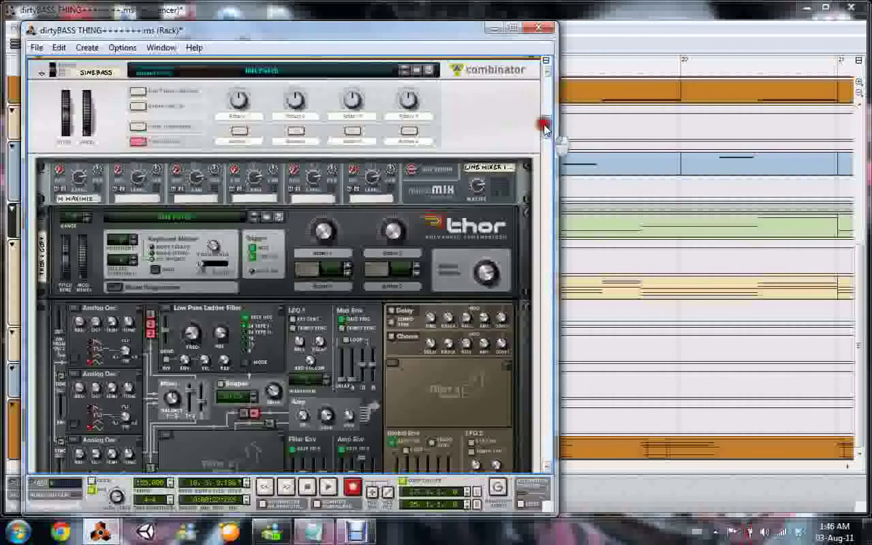
drag(545, 127, 545, 140)
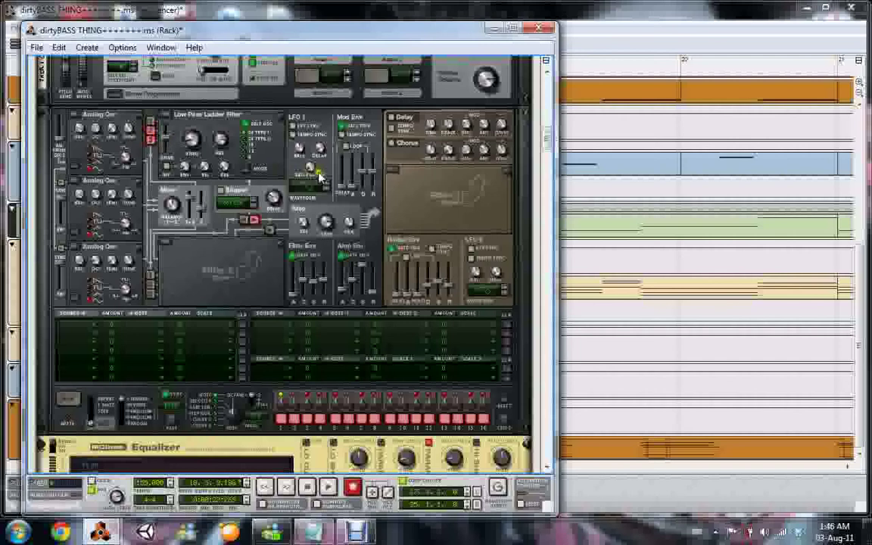
click(549, 144)
mouse_move(549, 144)
mouse_down()
mouse_move(551, 156)
mouse_move(553, 146)
mouse_up()
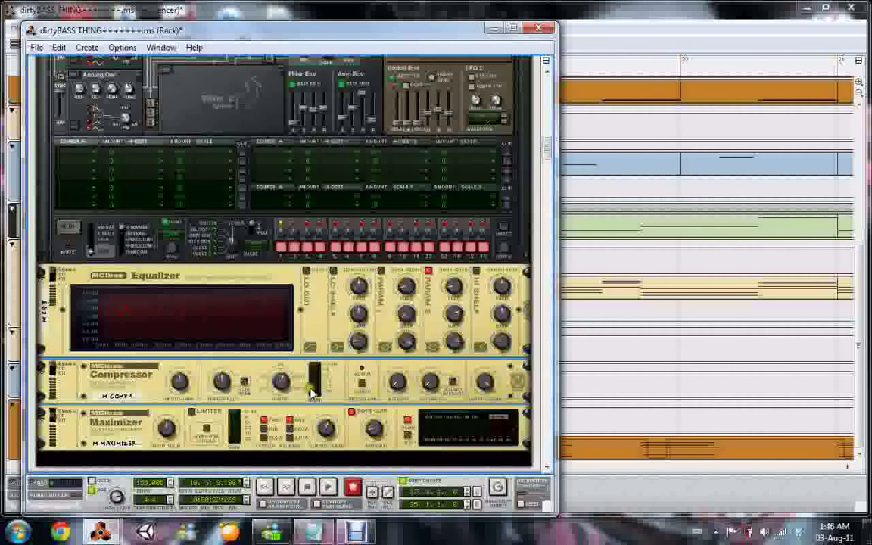
Play the dirtyBASS song to watch the Maximizer, then bring the sequencer arrangement forward.
click(631, 45)
key(space)
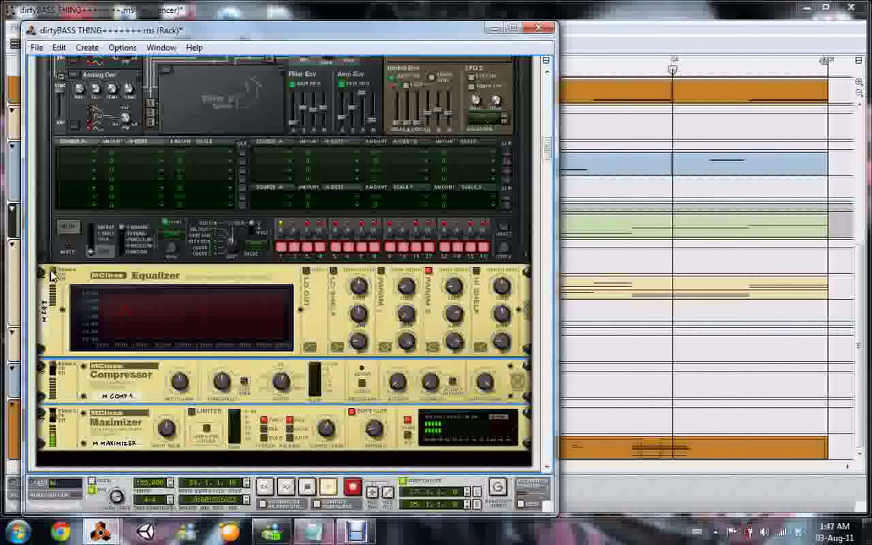
click(604, 52)
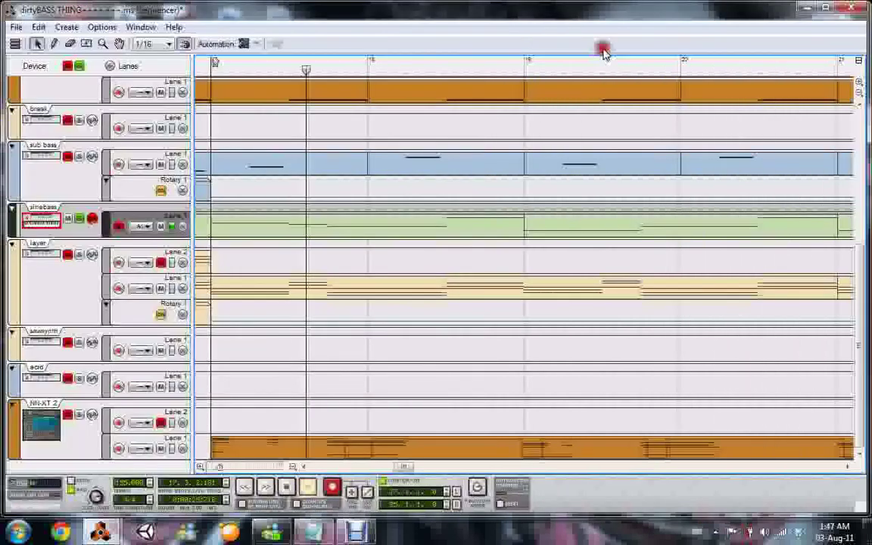
Set a loop marker, open the green sinebass clip and move the song position to its start.
click(288, 66)
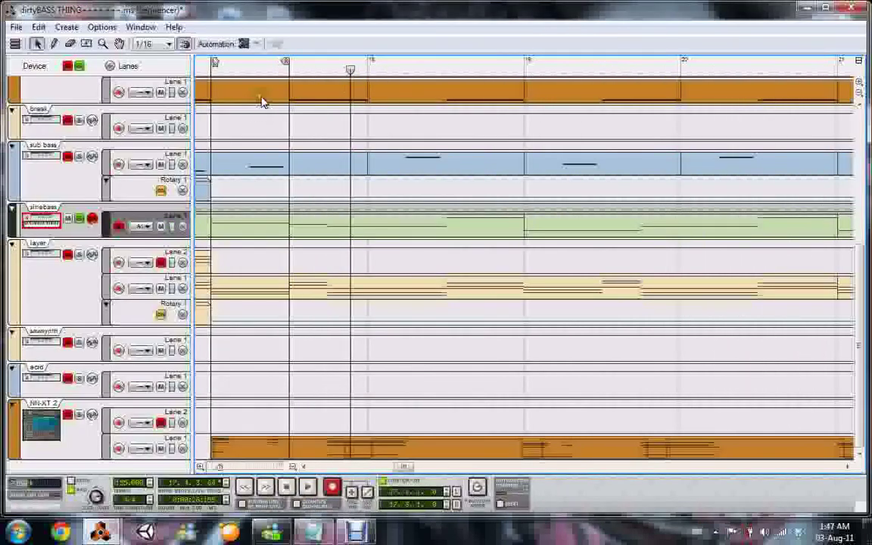
double_click(258, 232)
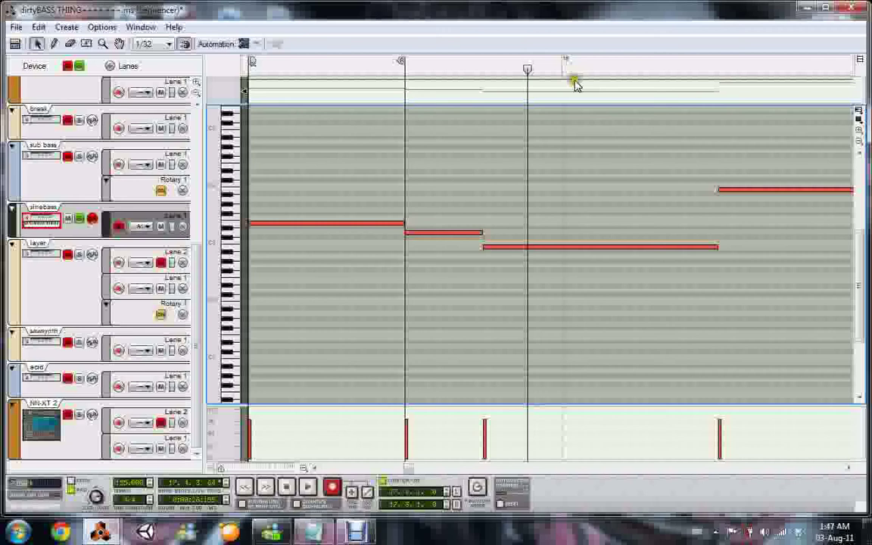
drag(326, 67, 249, 91)
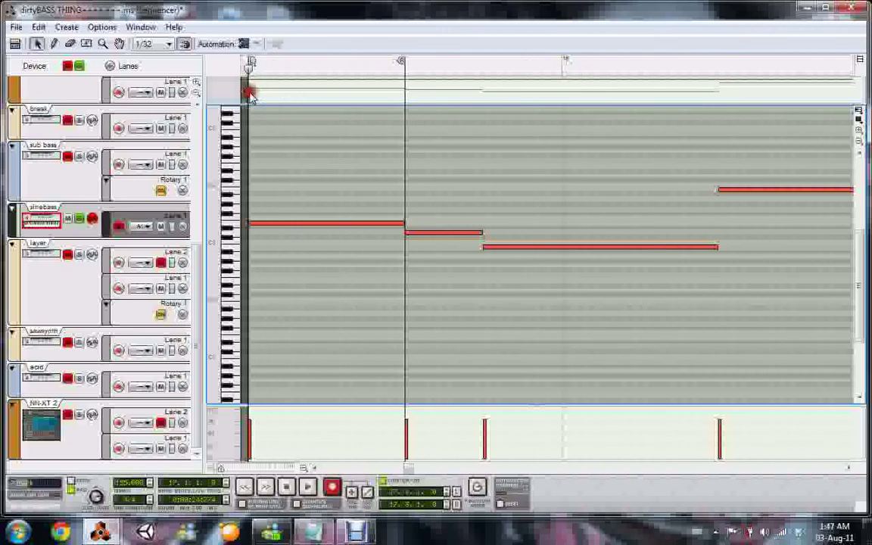
View the rack's Thor, Equalizer, Compressor and Maximizer, then return to the sinebass piano roll.
mouse_move(103, 534)
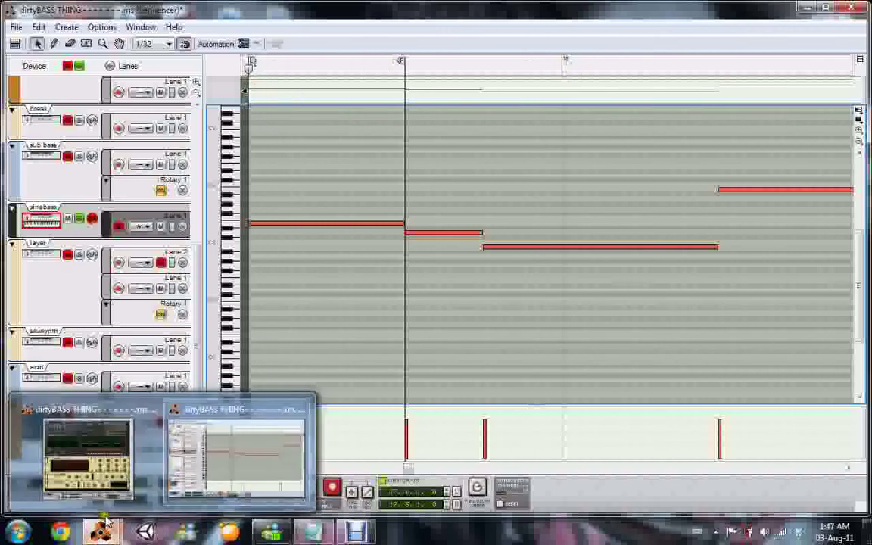
click(101, 452)
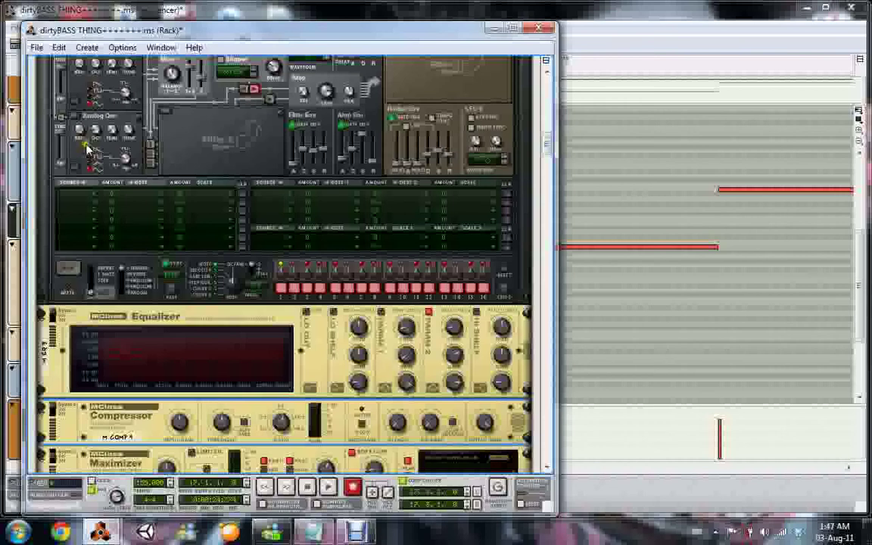
scroll(95, 171, up, 1)
scroll(195, 255, down, 3)
scroll(195, 257, up, 1)
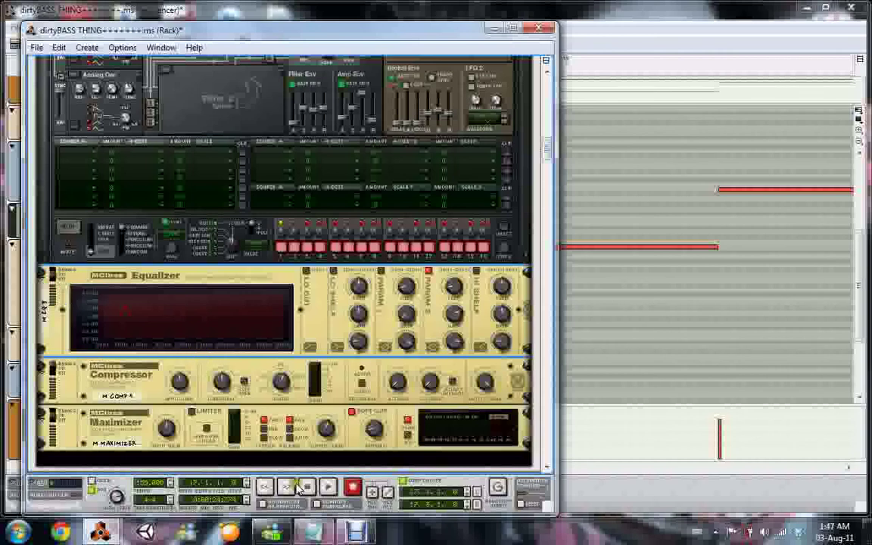
click(608, 43)
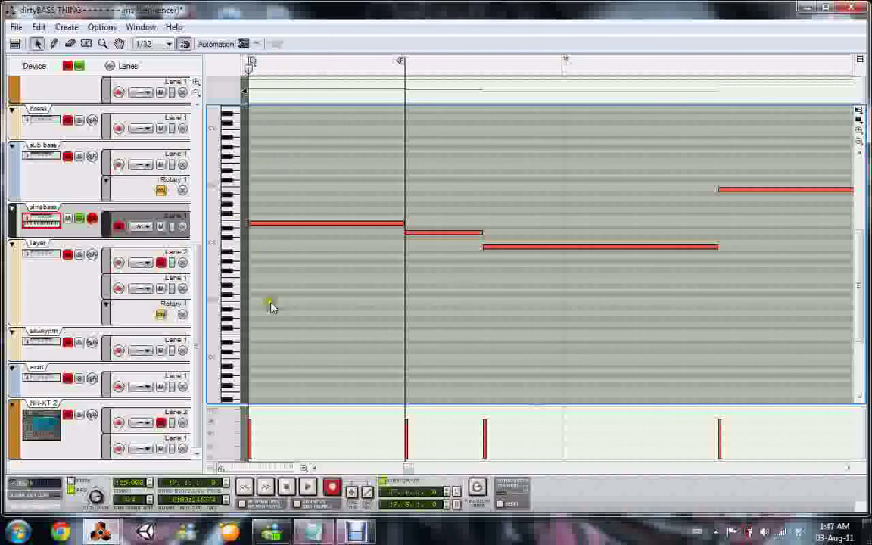
Play the sinebass notes while watching the rack, then return to the piano roll.
key(space)
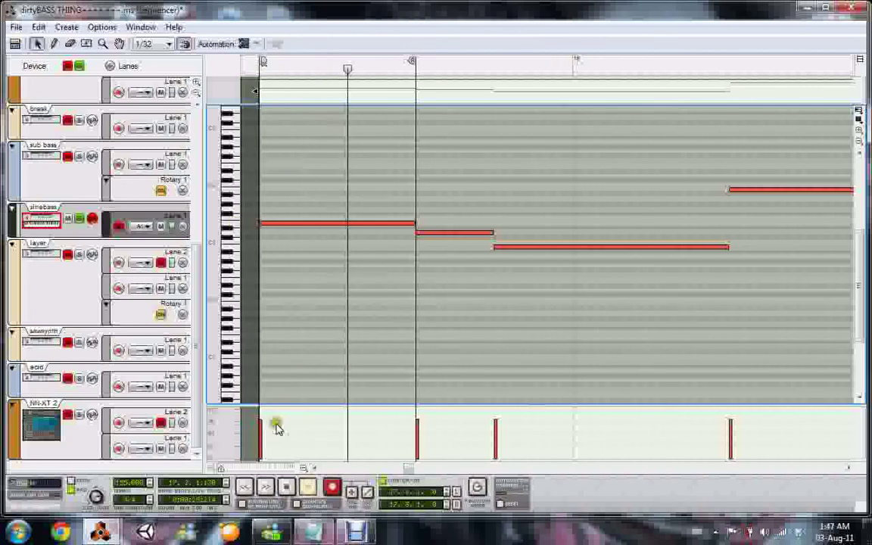
mouse_move(112, 534)
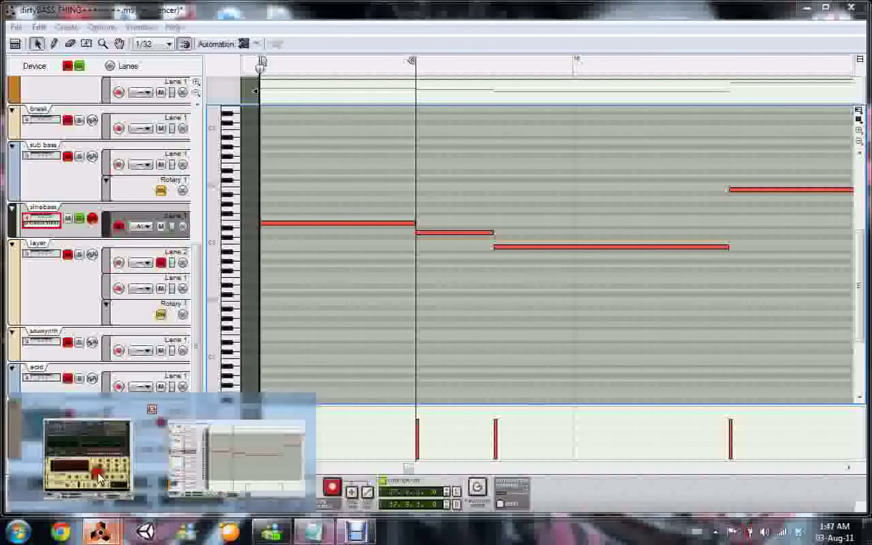
click(87, 454)
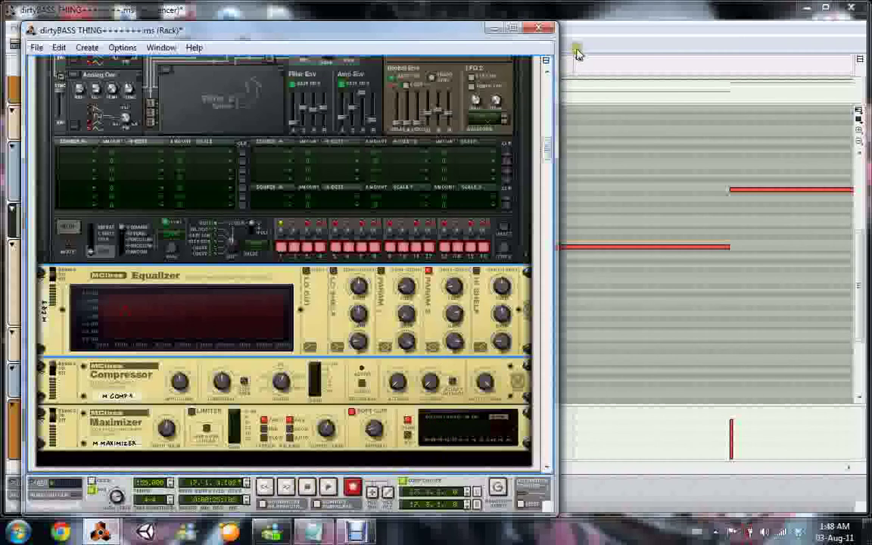
click(495, 28)
Set the L and R locators around the second bass note and play the loop.
mouse_move(413, 61)
mouse_down()
mouse_move(429, 70)
mouse_move(416, 64)
mouse_up()
drag(489, 70, 491, 65)
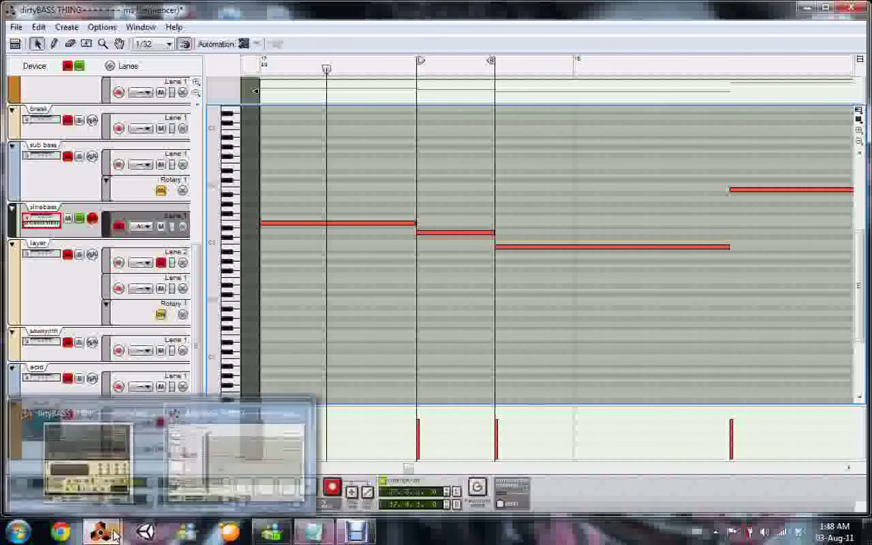
key(space)
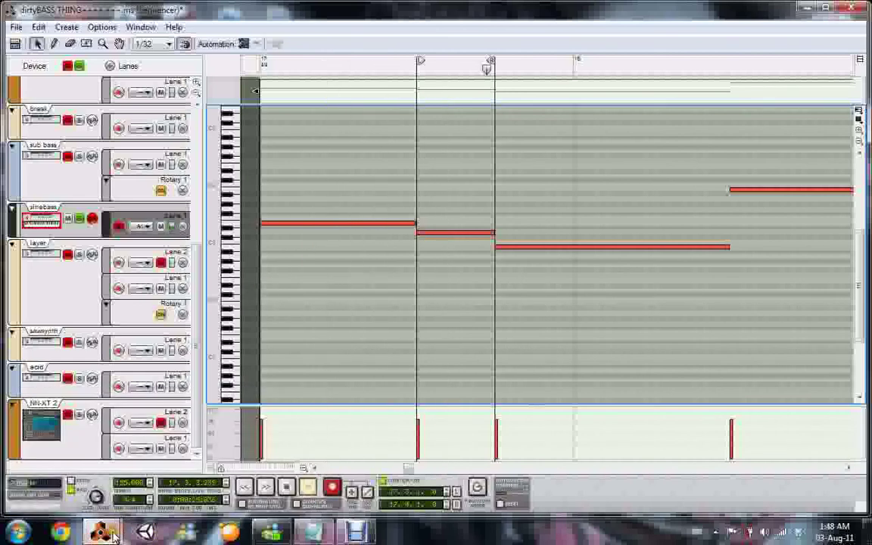
Watch the second note's level on the Maximizer in the rack, then return to the sequencer.
mouse_move(102, 530)
click(83, 424)
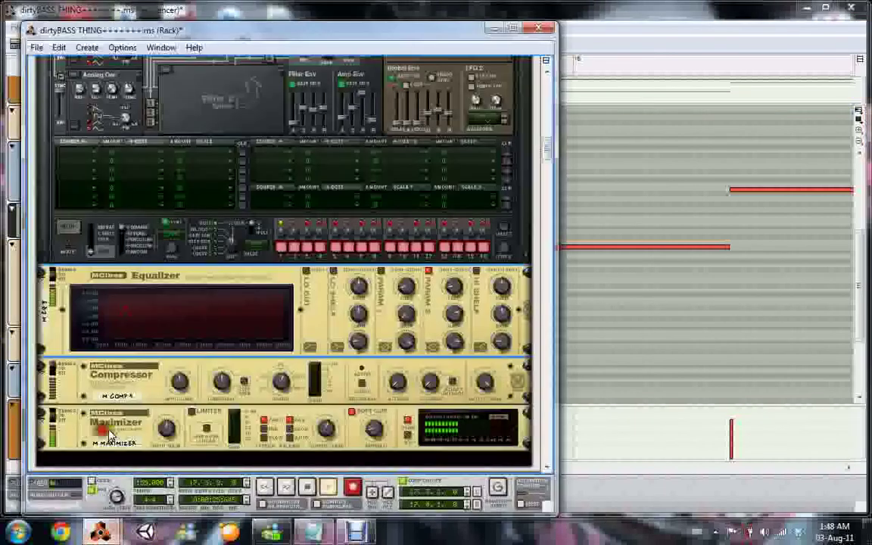
click(462, 445)
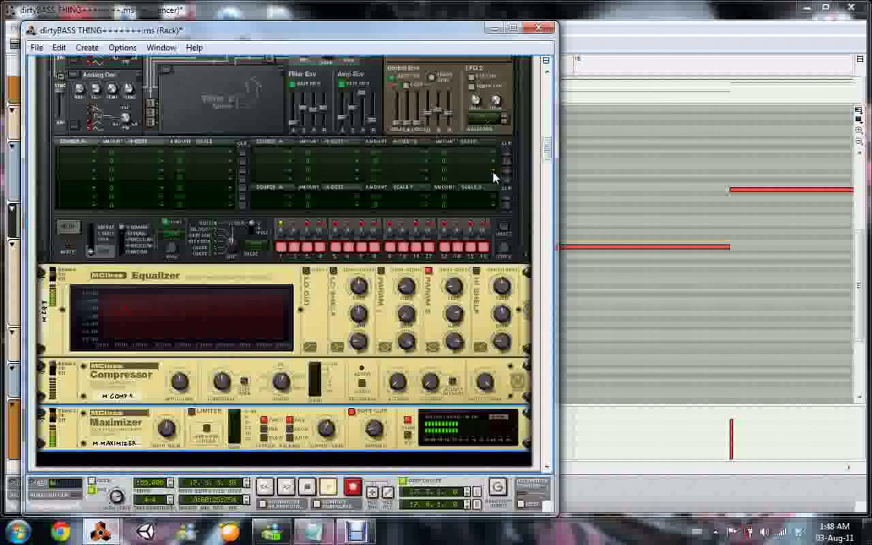
click(591, 44)
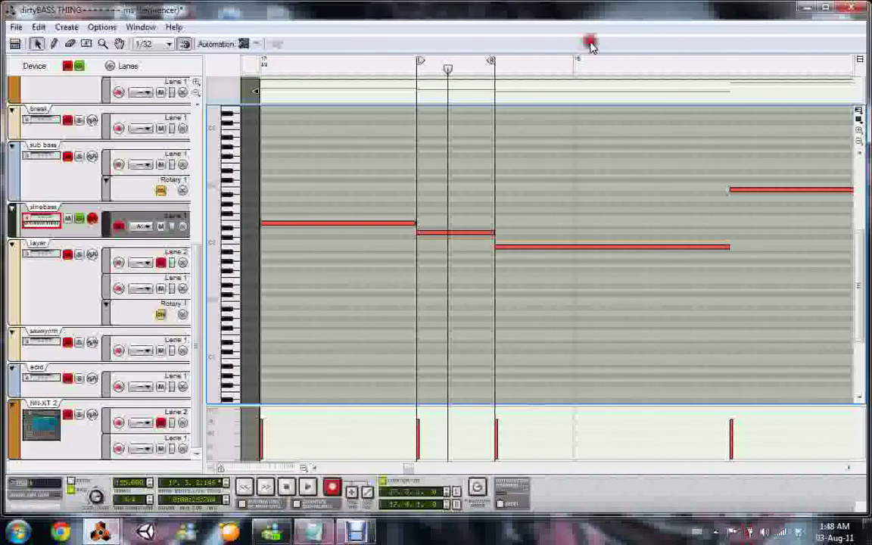
Move the loop locators to bracket the long third bass note.
alt+click(507, 70)
mouse_move(512, 68)
mouse_down()
mouse_move(738, 67)
mouse_move(728, 65)
mouse_up()
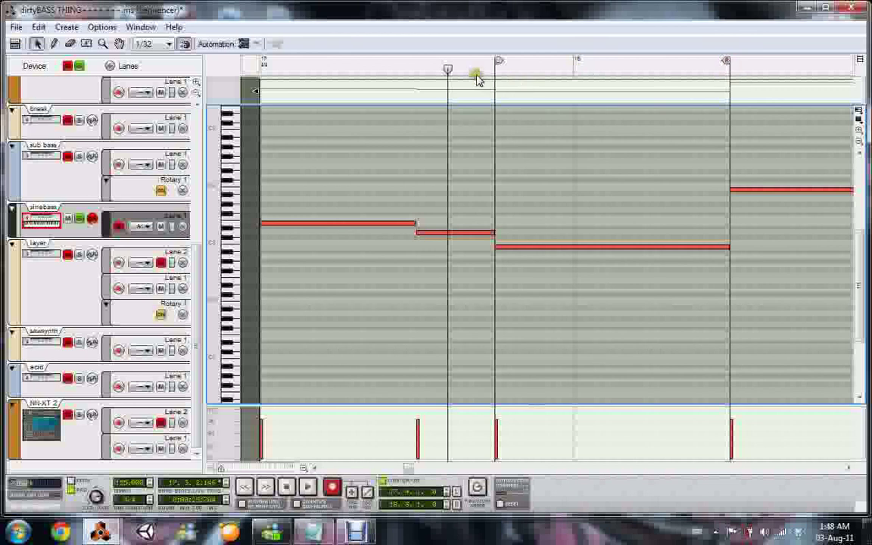
drag(447, 68, 493, 70)
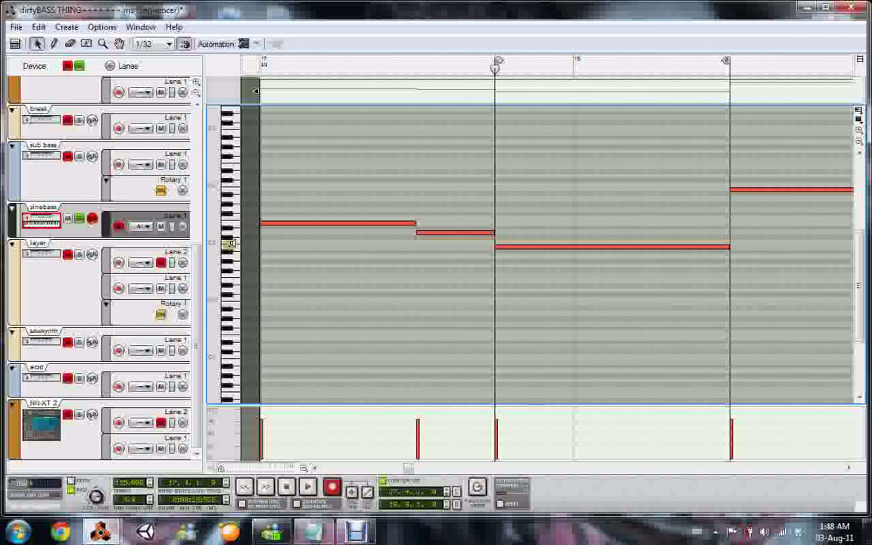
Audition the third note's pitch and a neighbouring key, then bring the rack forward.
click(229, 246)
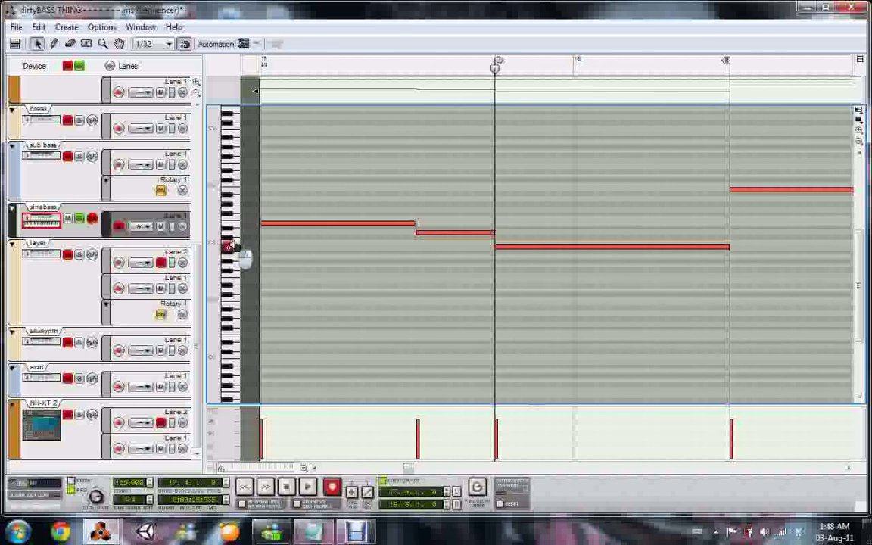
click(230, 246)
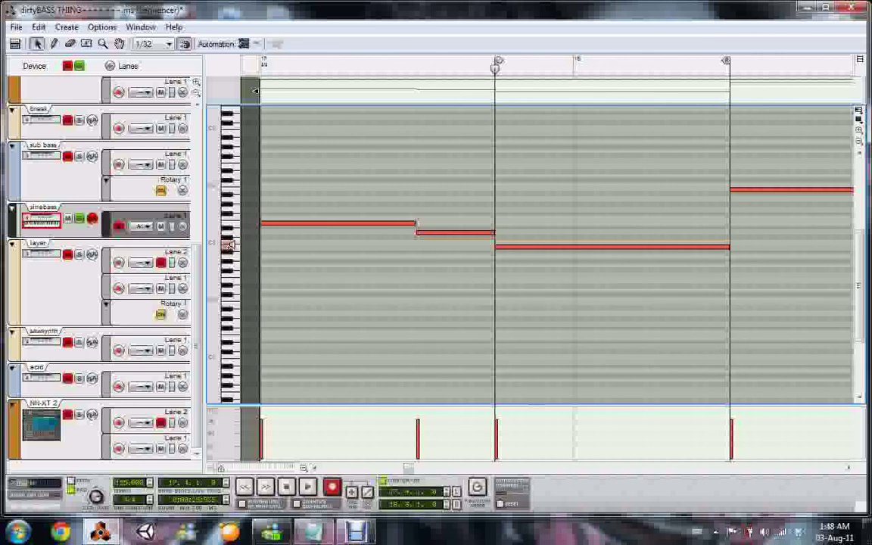
click(235, 244)
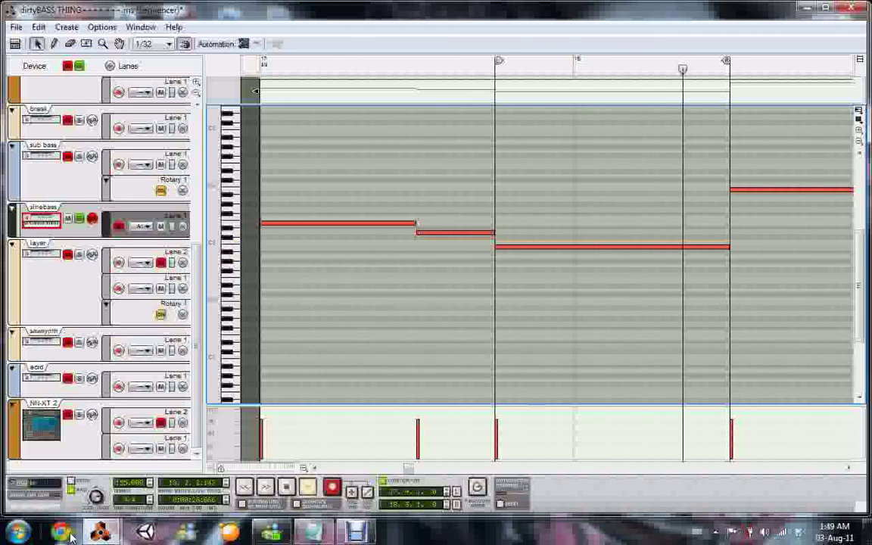
mouse_move(106, 521)
click(87, 456)
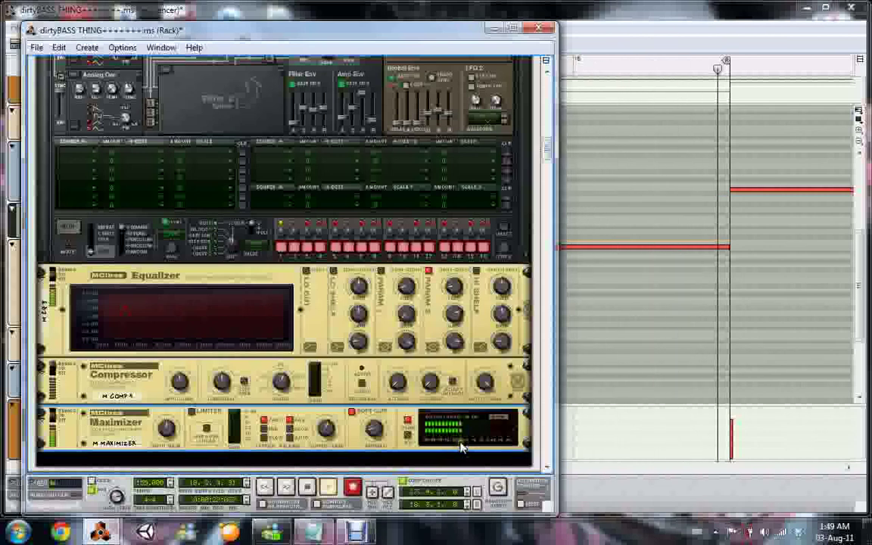
Select the Equalizer and restart loop playback from the song start.
click(429, 279)
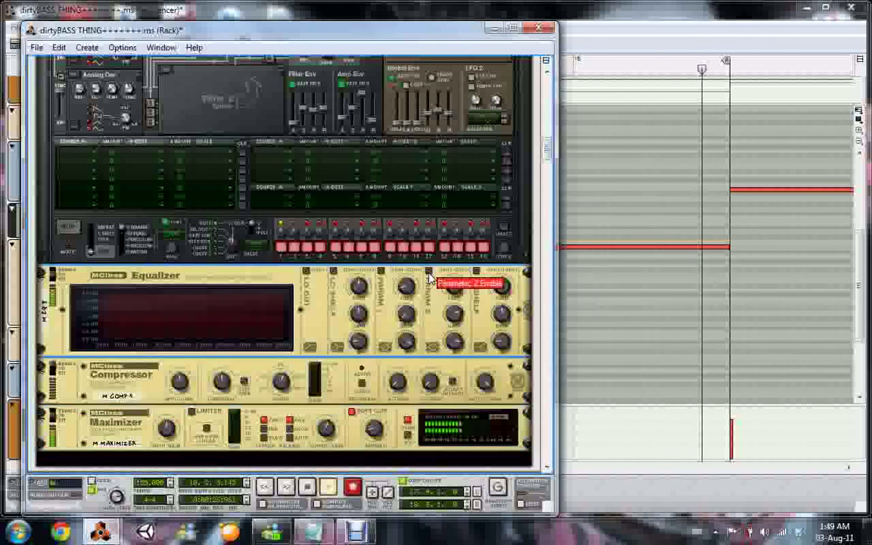
click(576, 45)
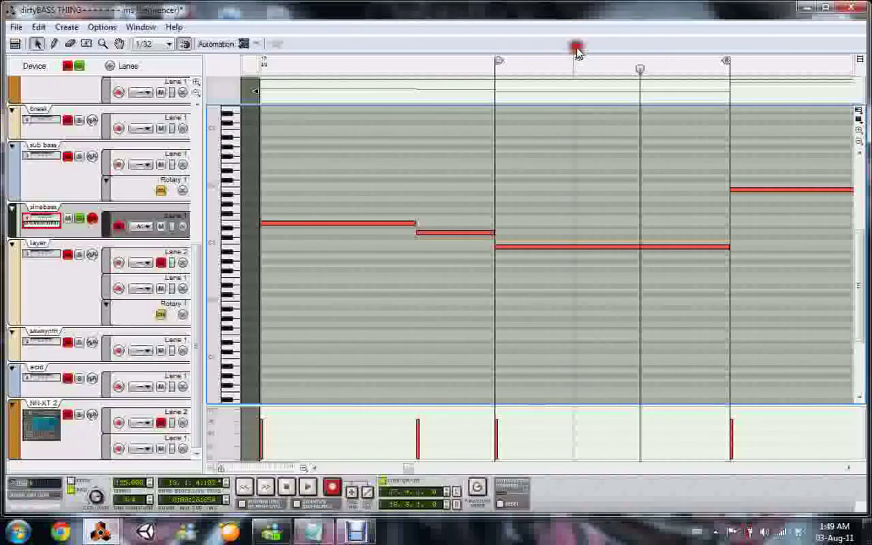
click(261, 67)
key(space)
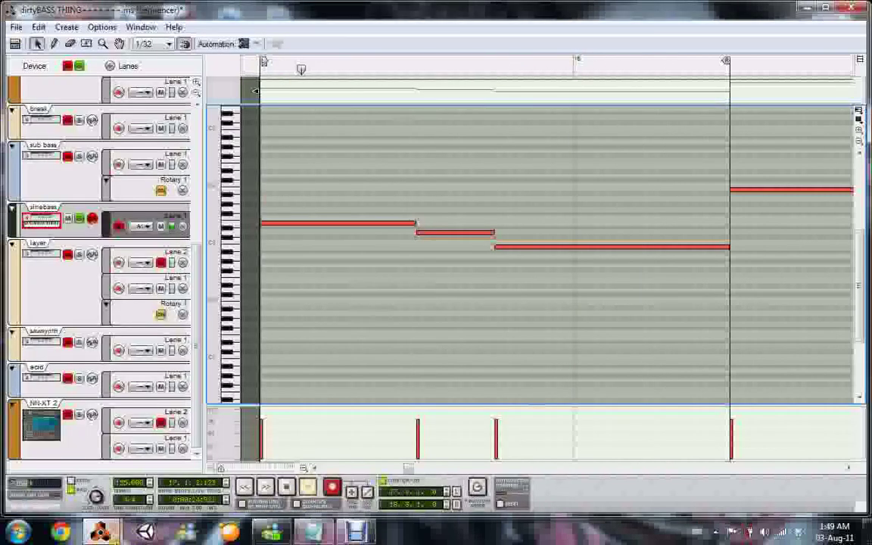
mouse_move(101, 532)
click(82, 452)
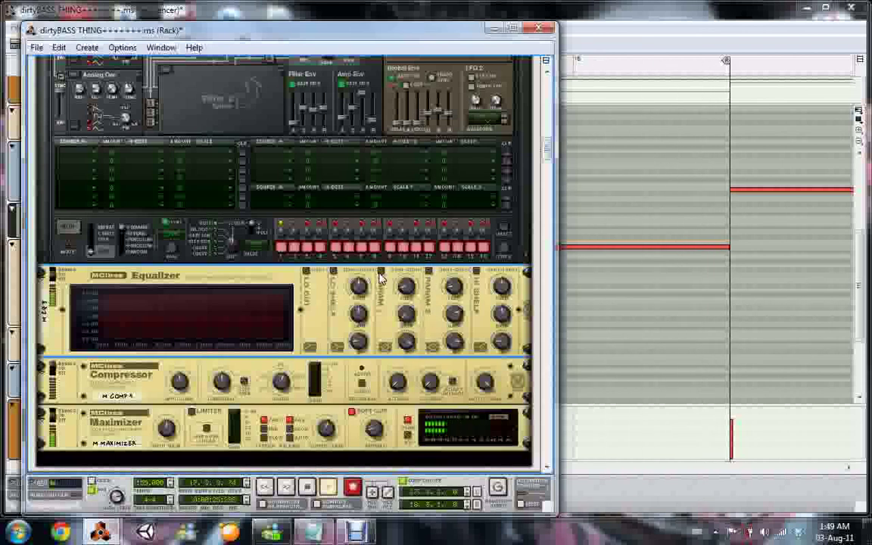
Sweep Parametric 1 to 8.026 kHz, enable it, and move the loop start to the second note.
drag(404, 282, 386, 274)
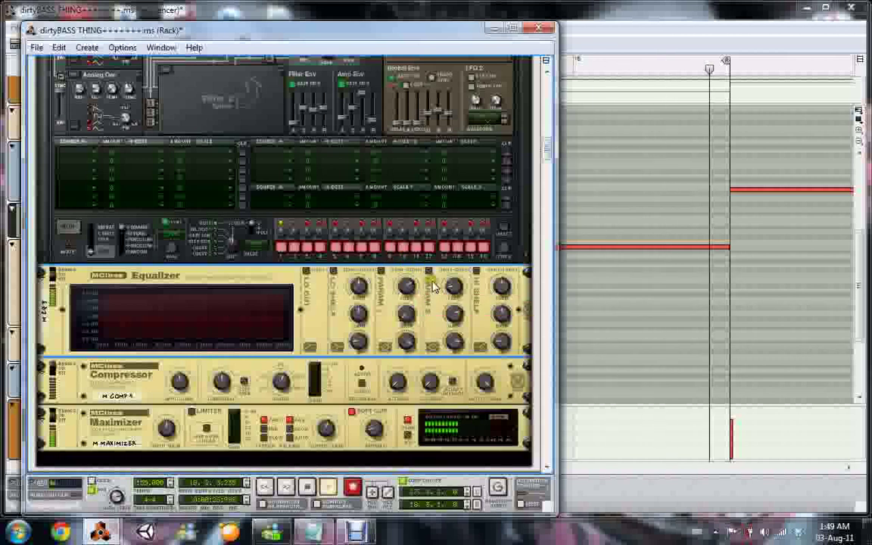
click(381, 271)
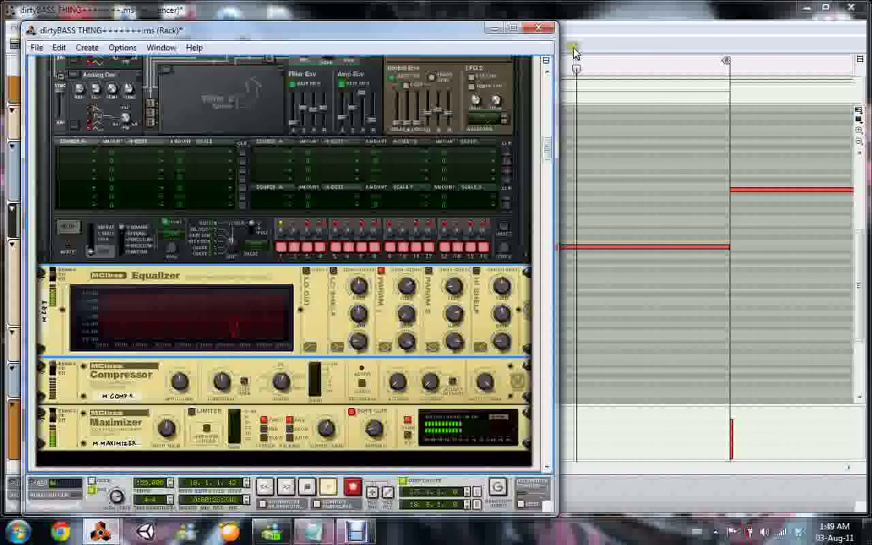
click(496, 28)
ctrl+click(418, 62)
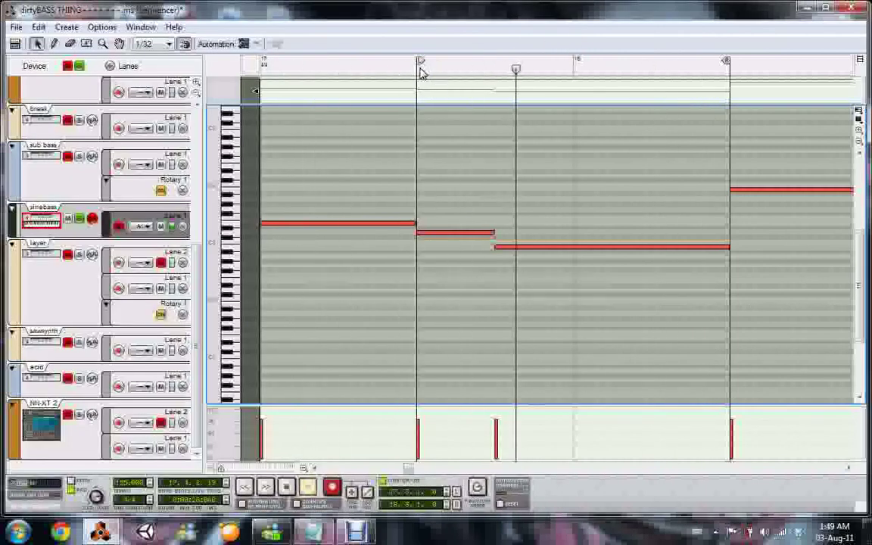
In the rack, drag the Equalizer's Parametric 1 frequency down to 996.1 Hz.
mouse_move(101, 532)
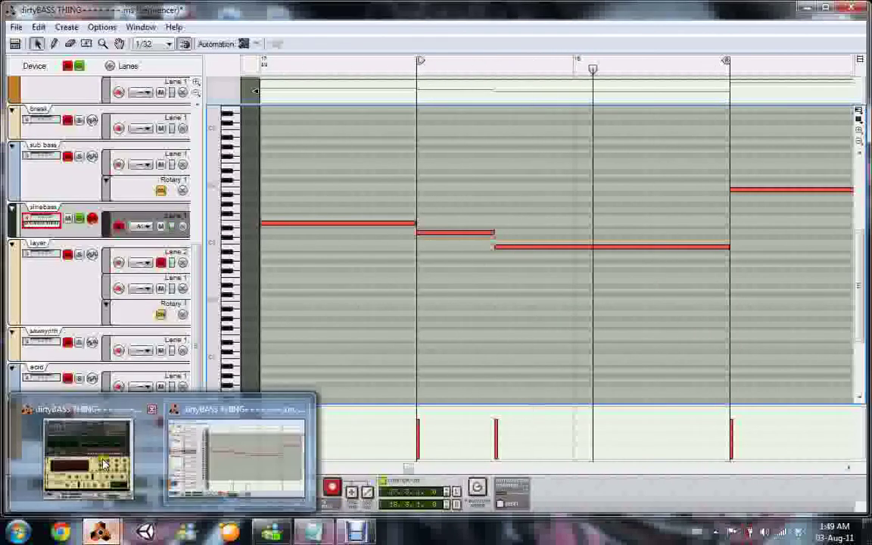
click(82, 415)
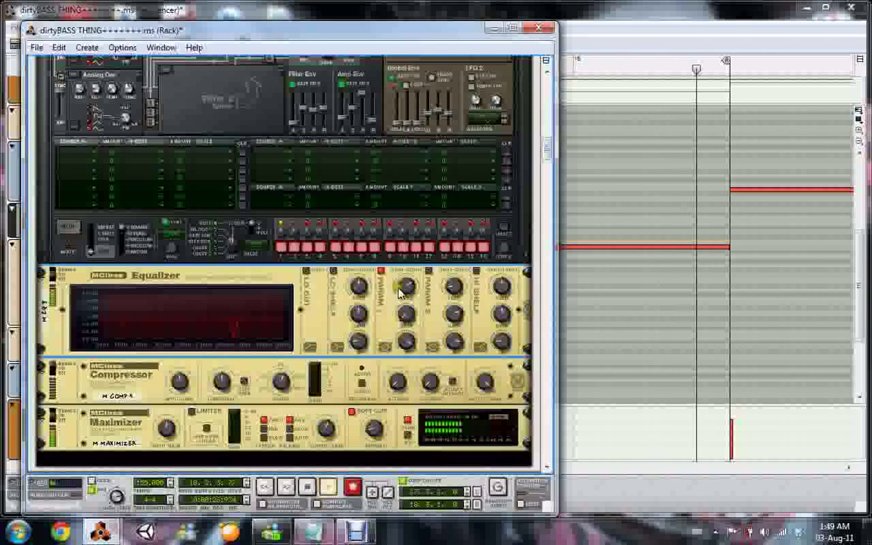
drag(407, 286, 414, 315)
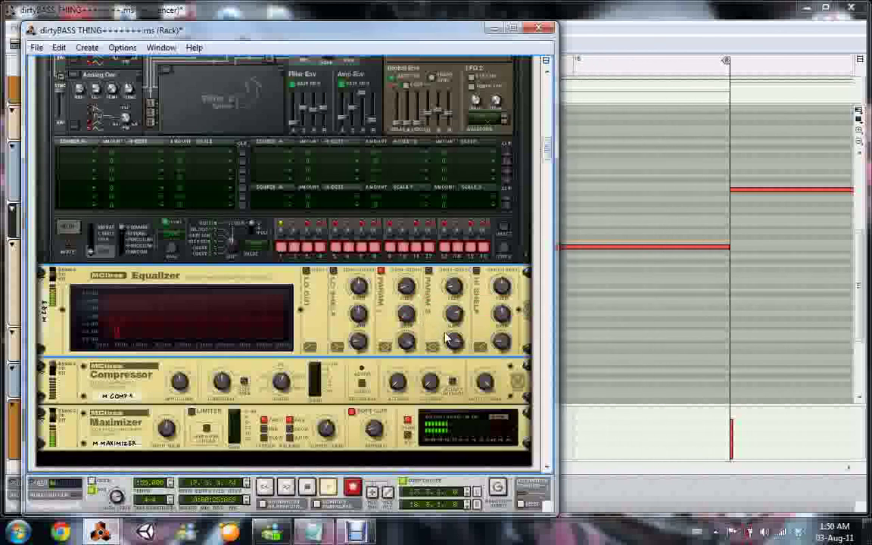
mouse_move(452, 340)
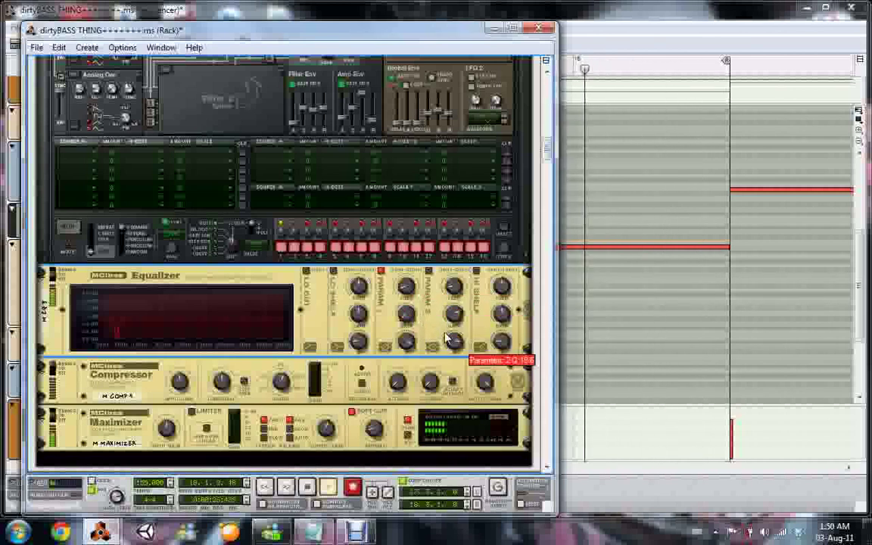
Enable the Equalizer's PARAM 1 and PARAM 2 bands, then return to the sequencer.
click(380, 270)
click(428, 271)
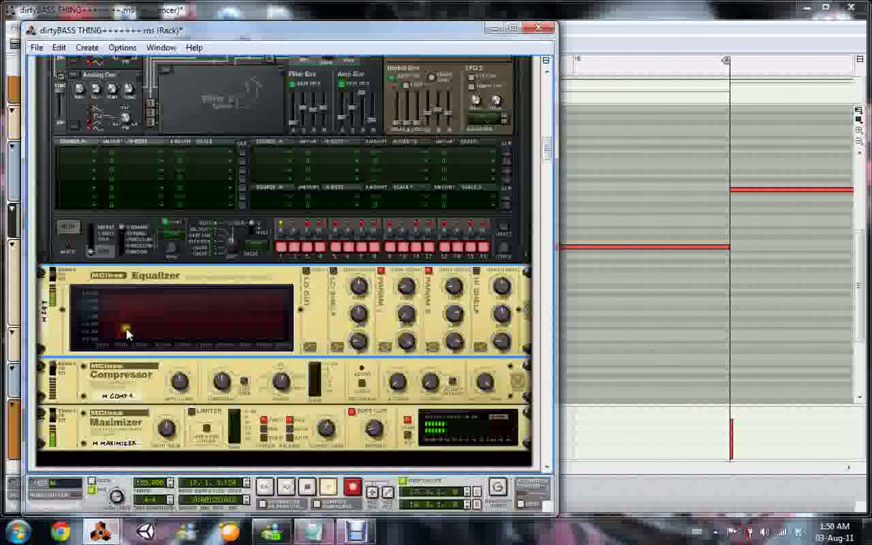
click(584, 42)
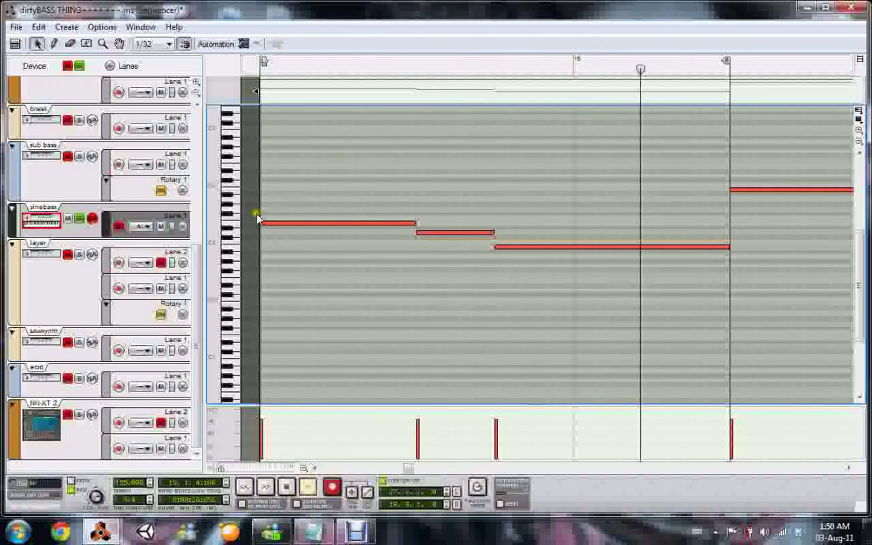